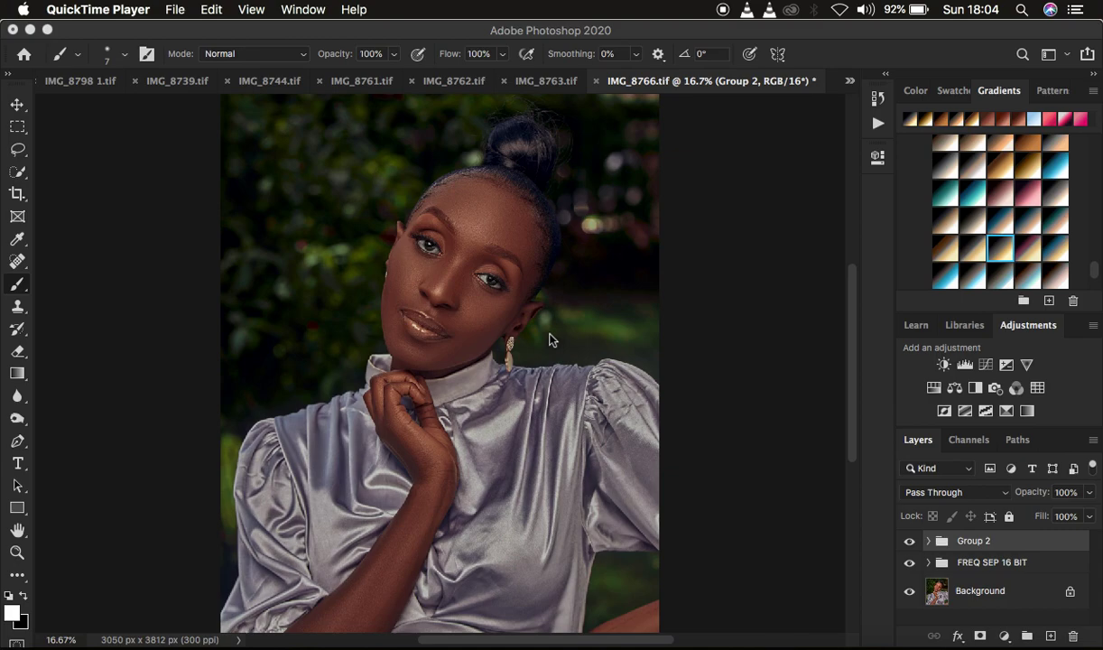
Toggle Group 2's visibility to compare the portrait, then delete the hidden Group 2.
click(768, 277)
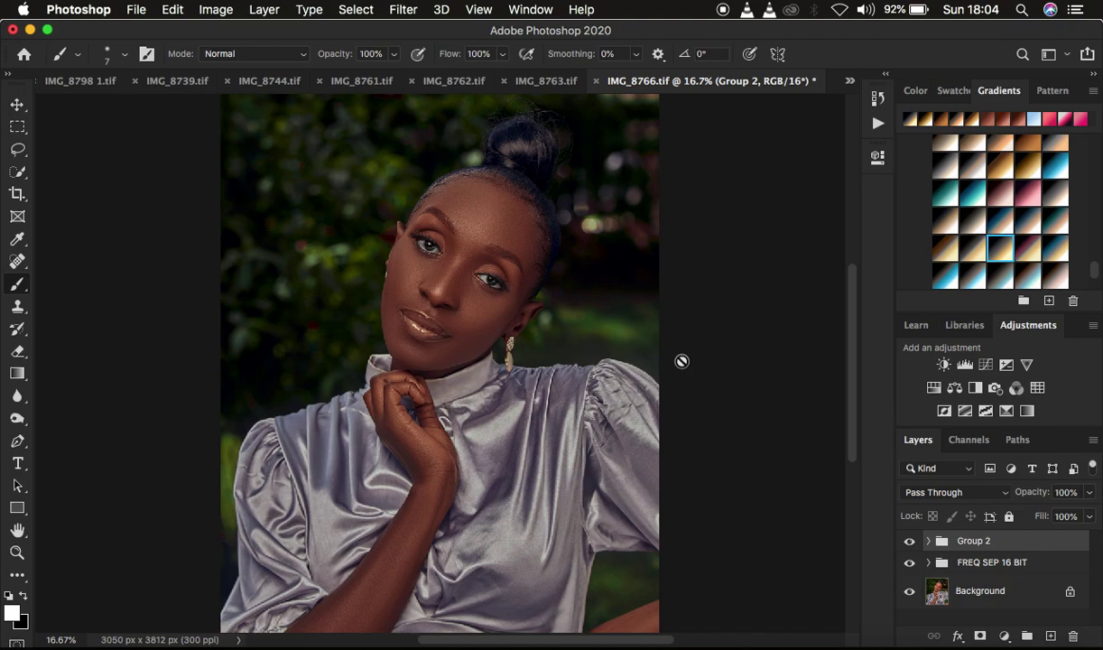
click(910, 541)
click(910, 541)
click(910, 541)
click(910, 540)
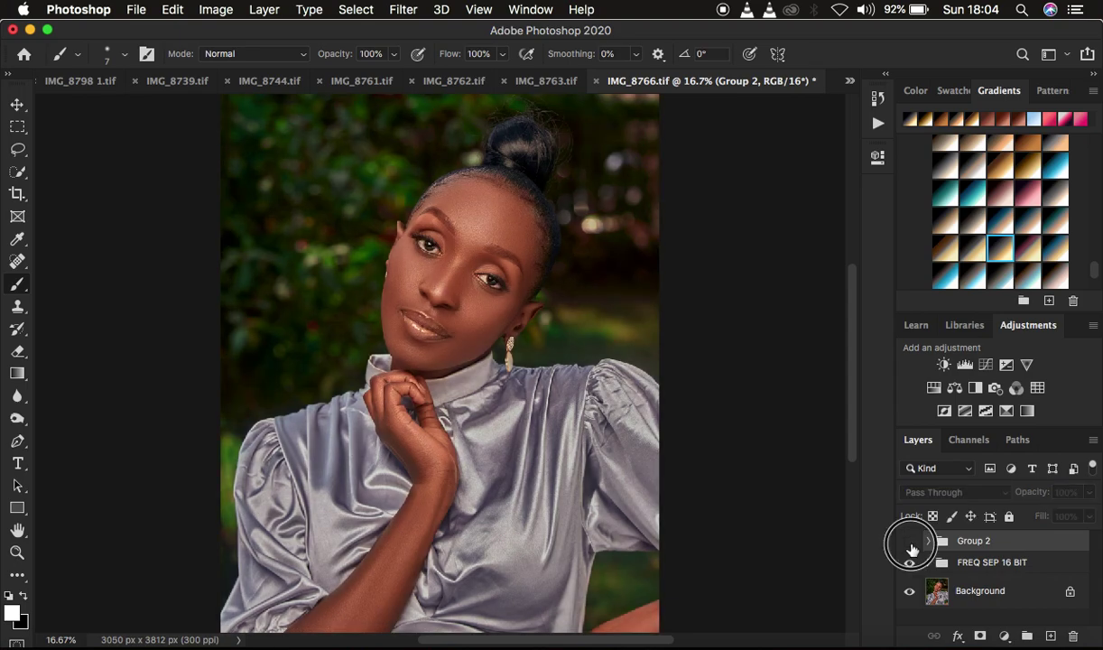
click(910, 541)
click(910, 540)
key(BackSpace)
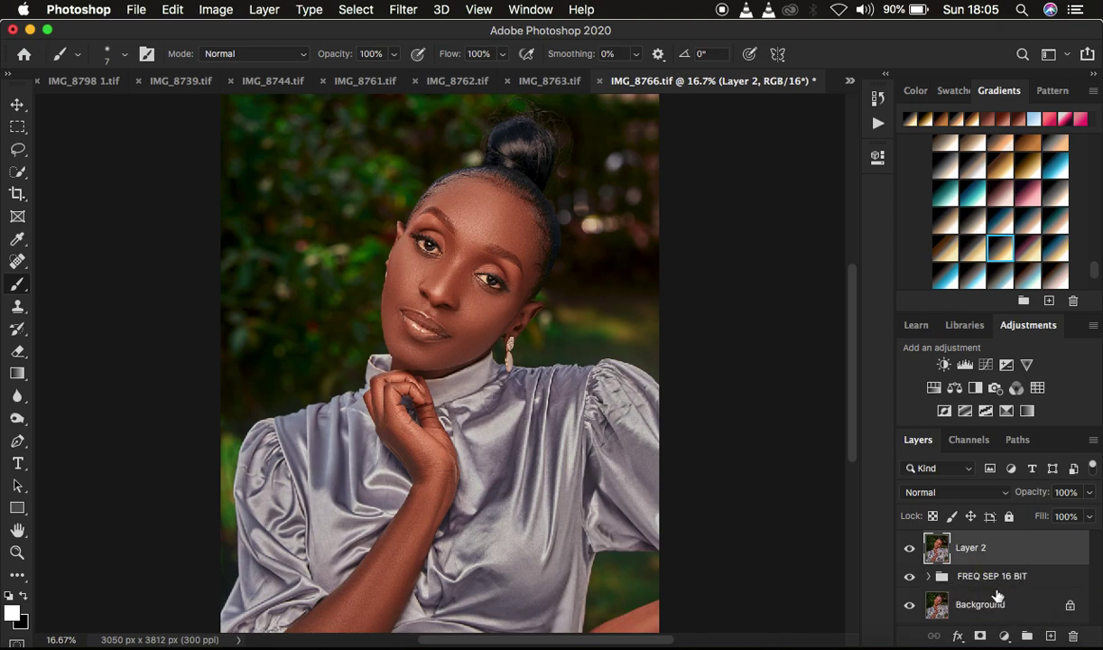
Make Layer 2 visible again and convert it to a smart object.
click(910, 548)
right_click(1002, 554)
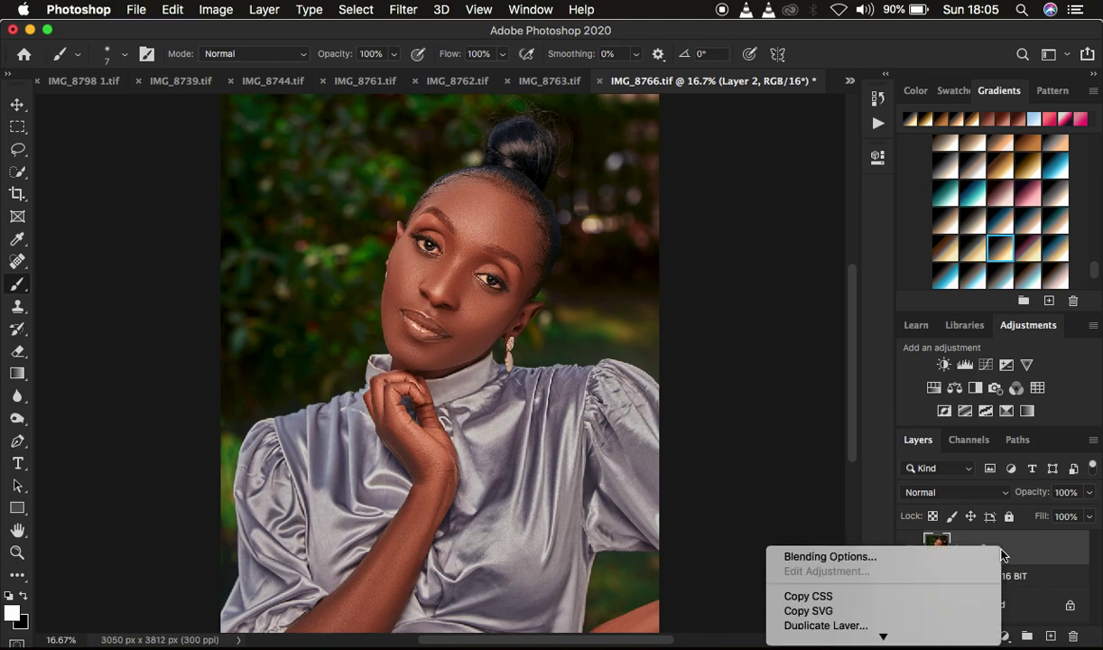
mouse_move(912, 639)
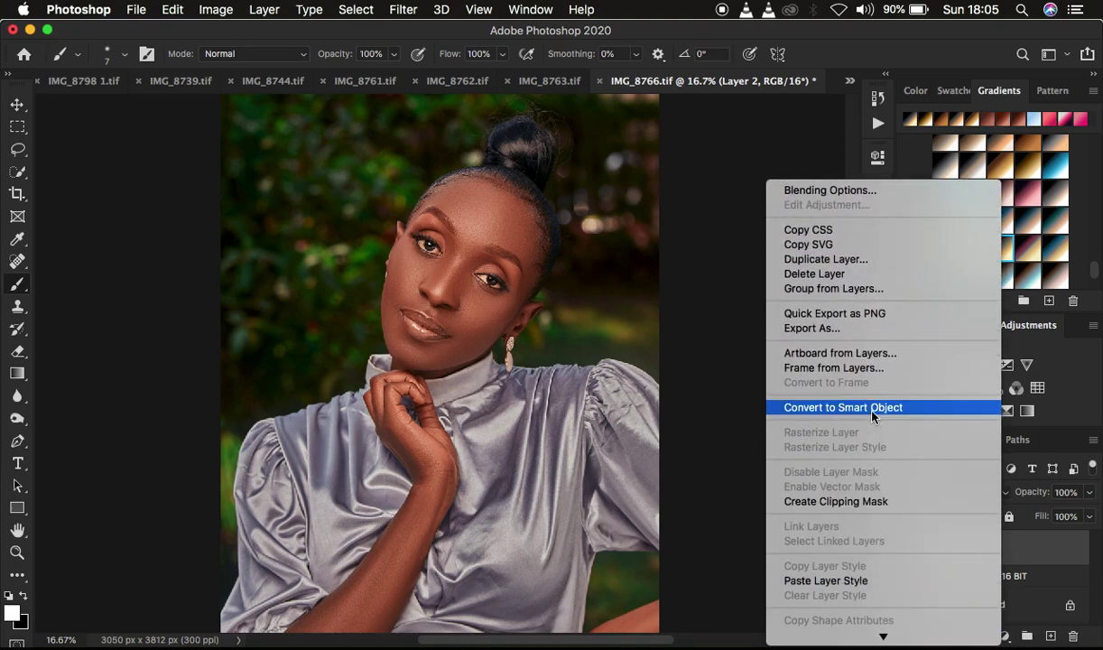
click(873, 411)
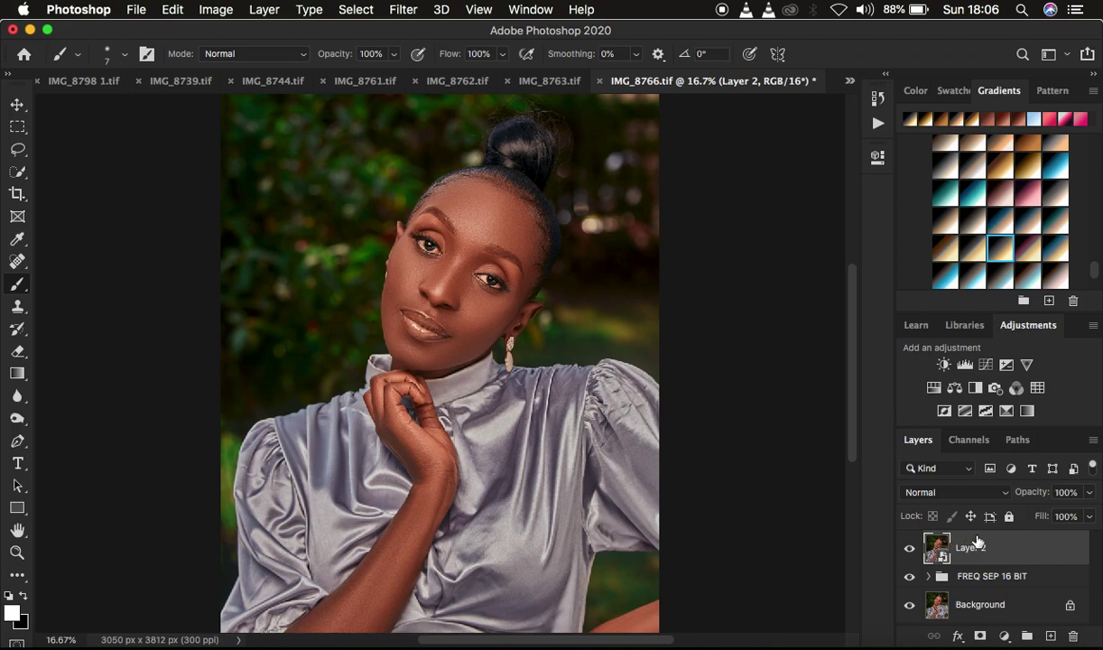
Apply the Camera Raw Filter to Layer 2 and show the Color Mixer's Luminance sliders.
click(403, 11)
click(444, 113)
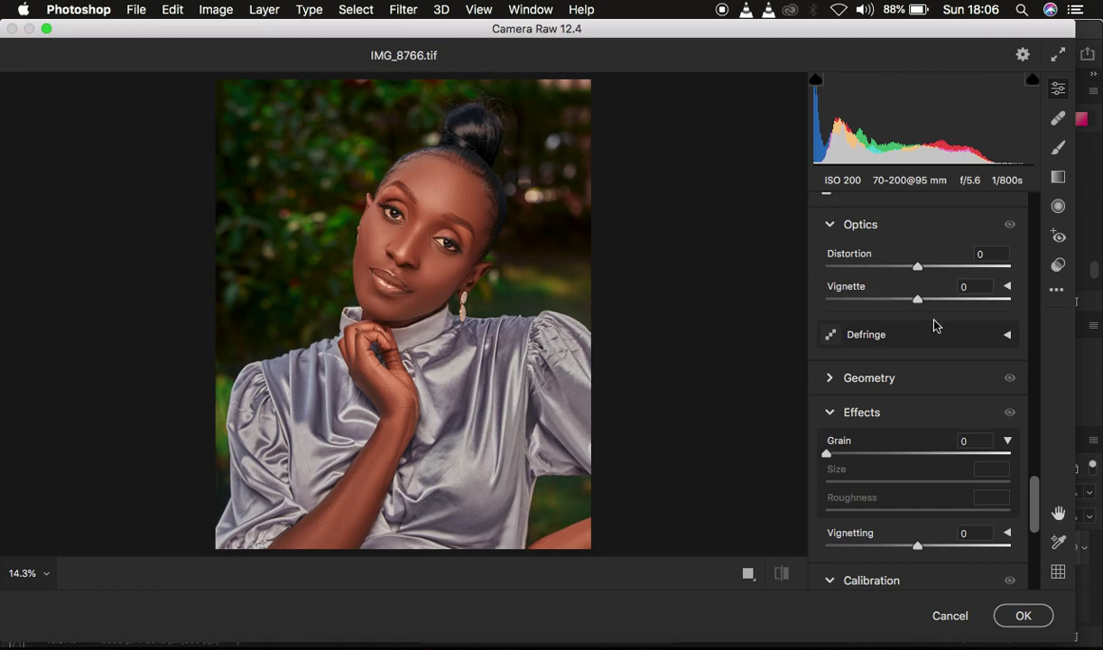
scroll(934, 321, up, 5)
scroll(934, 325, up, 8)
scroll(917, 328, down, 2)
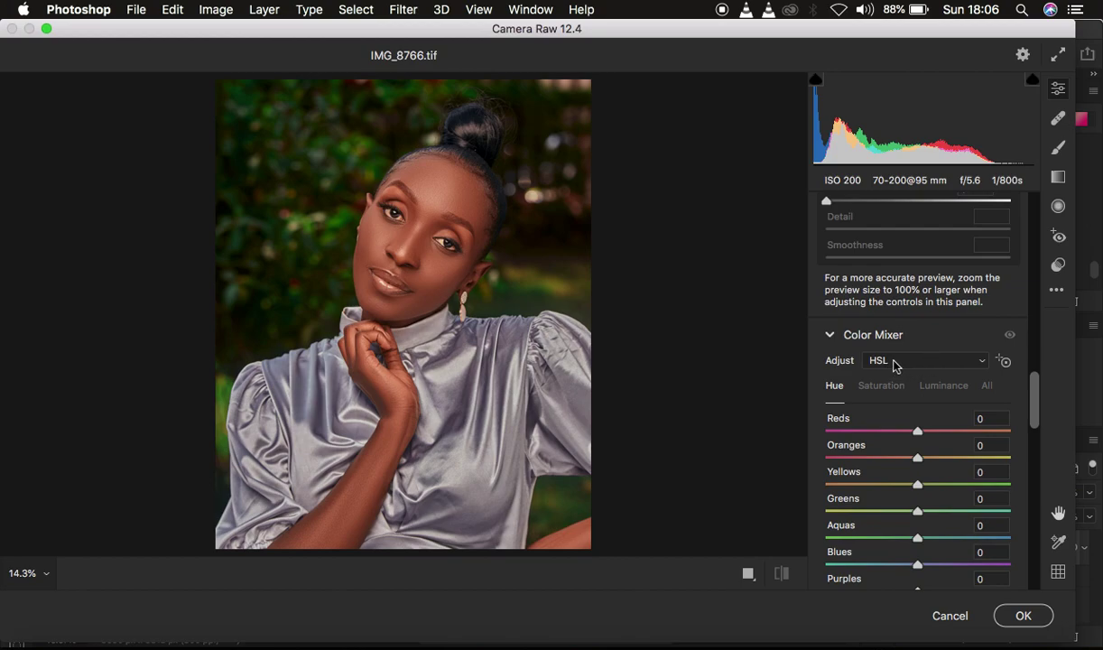
scroll(930, 397, down, 3)
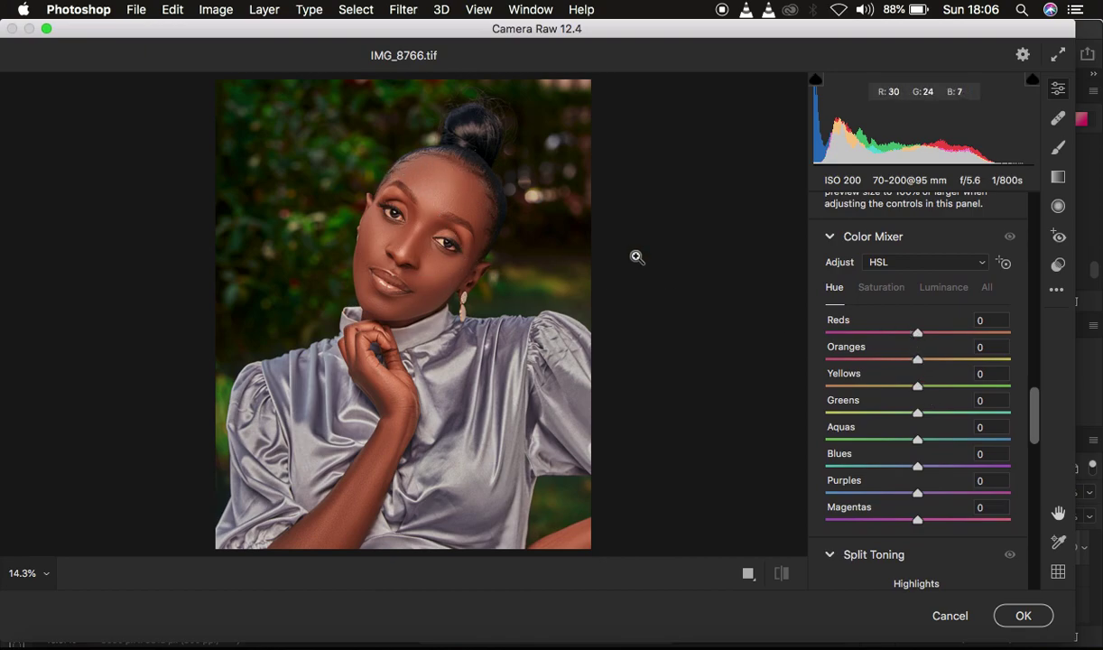
click(945, 291)
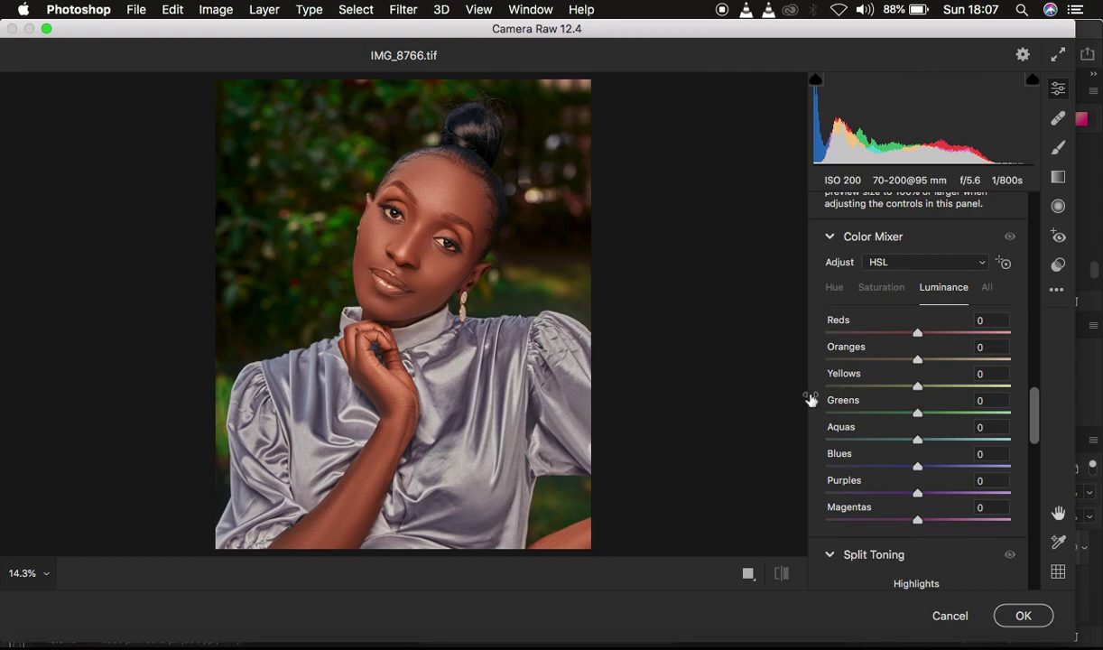
Test Greens luminance at both extremes against the original, then reset it to 0.
drag(922, 415, 1029, 422)
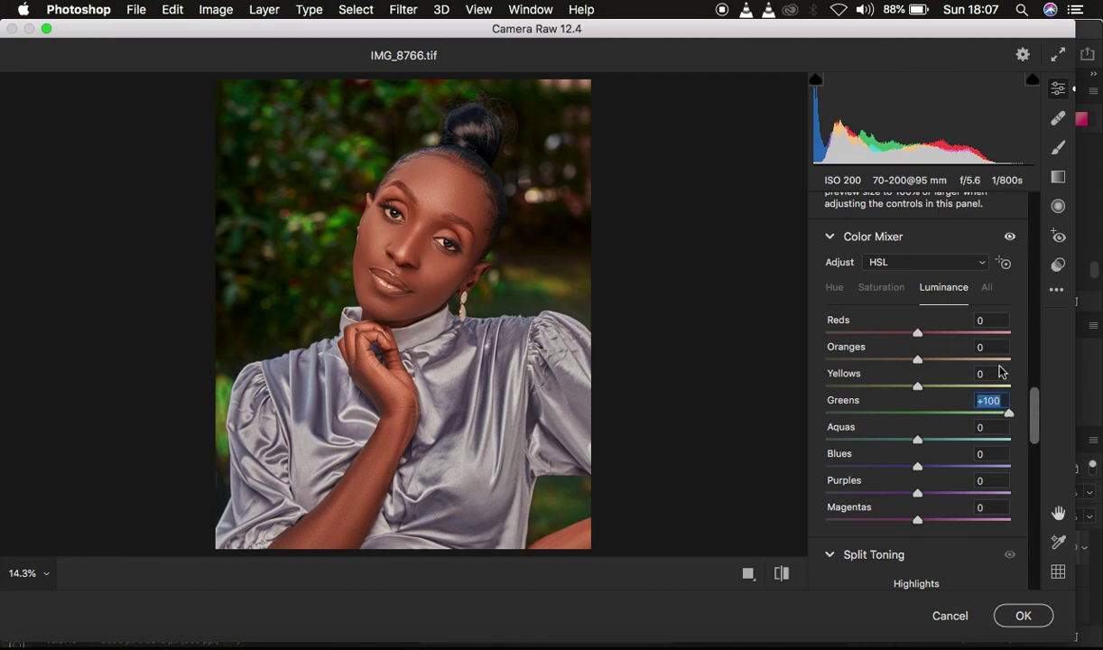
click(782, 574)
click(782, 574)
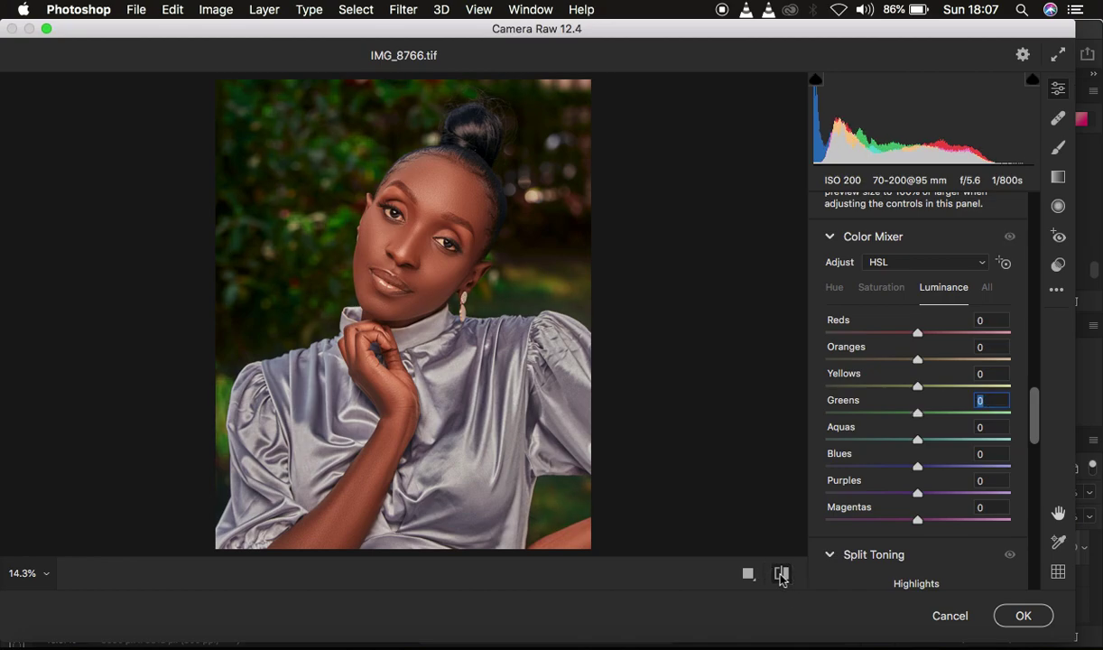
click(919, 413)
drag(815, 420, 1063, 470)
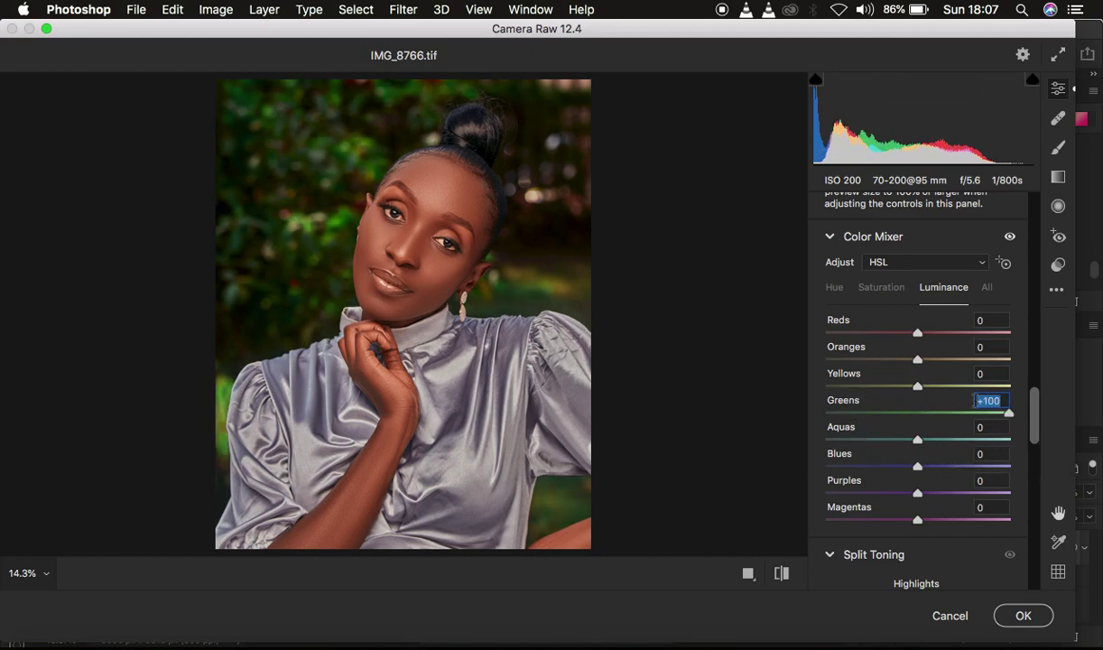
double_click(1008, 413)
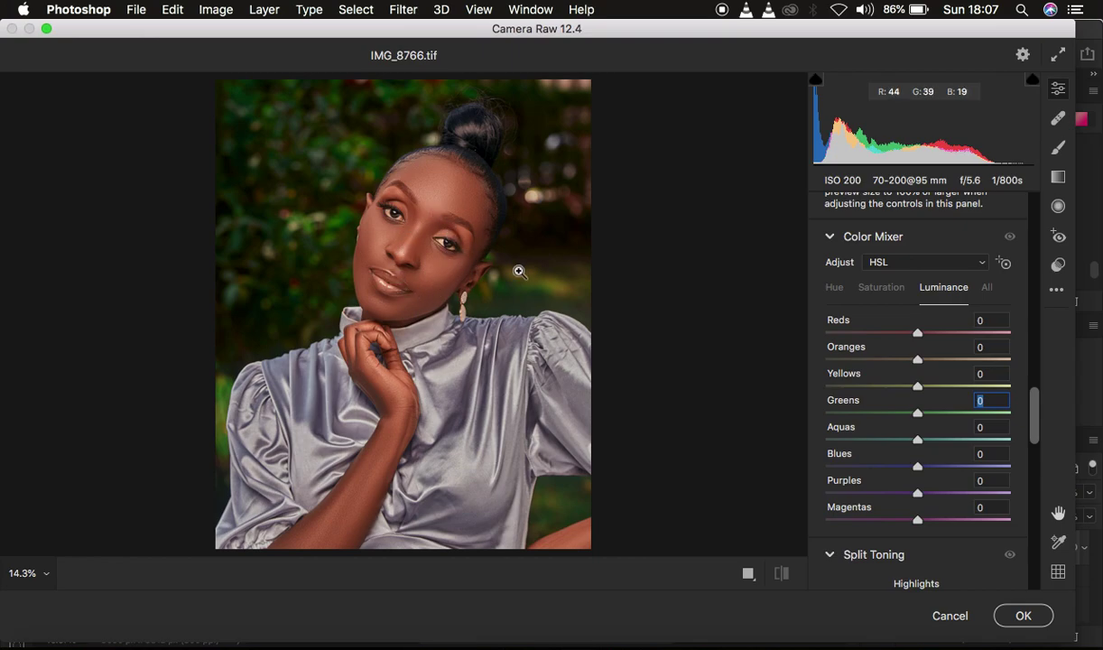
Set Oranges luminance to -35 and Greens luminance to +10.
drag(918, 360, 888, 364)
click(891, 361)
drag(888, 363, 886, 364)
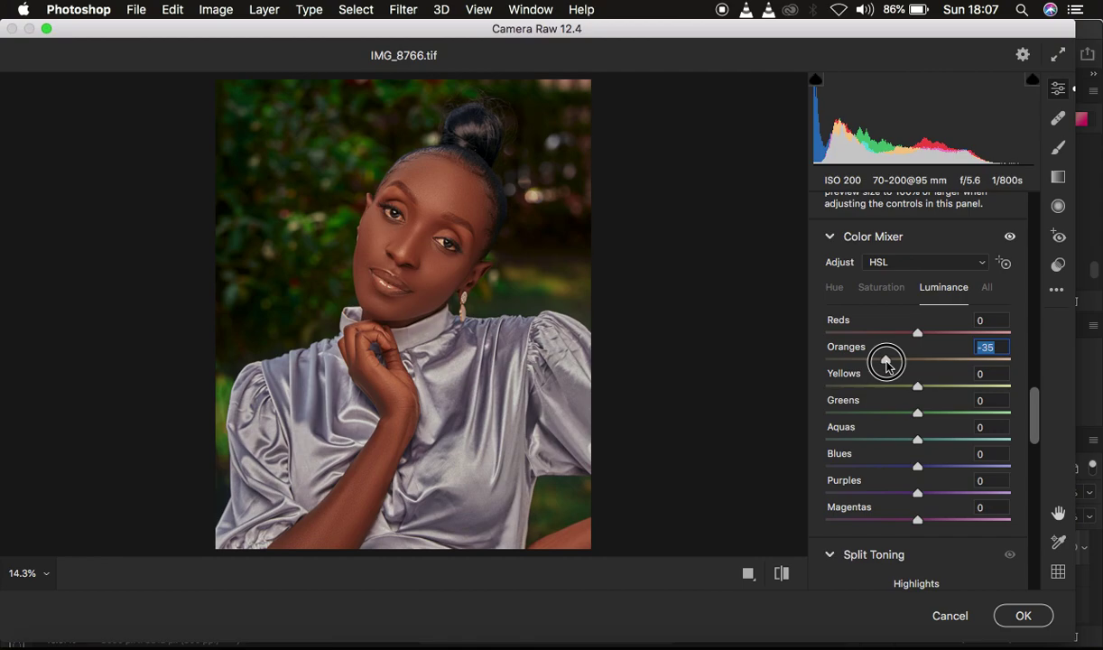
drag(888, 364, 887, 365)
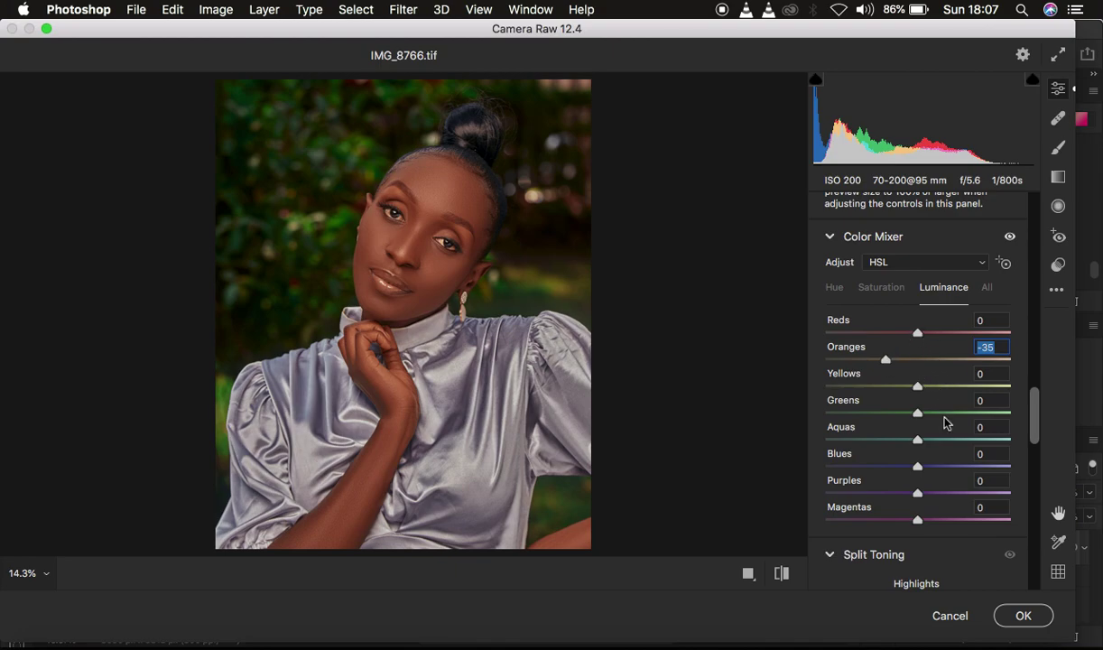
drag(930, 417, 928, 416)
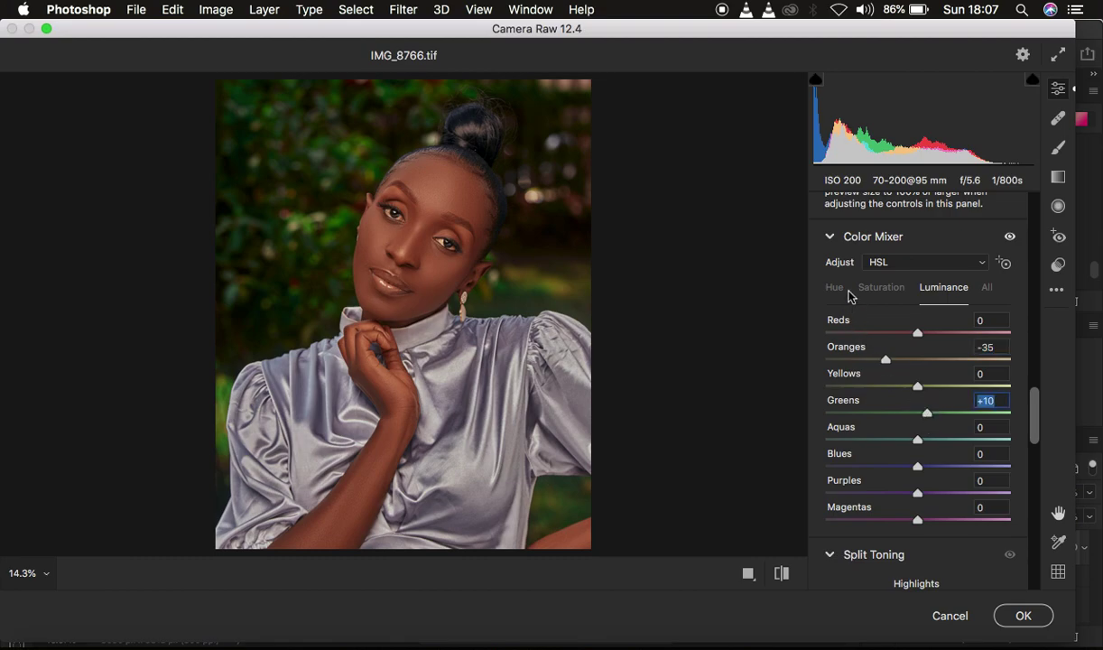
In the Hue mixer, try Greens at both extremes, reset it, then set Greens hue to +37.
click(835, 288)
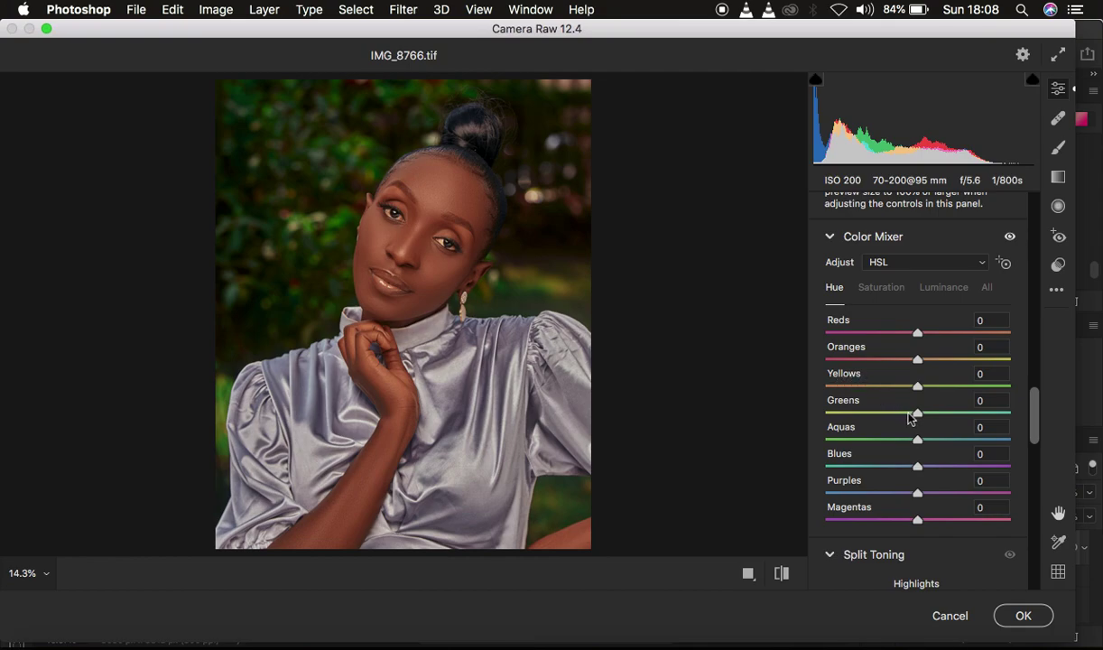
drag(917, 413, 801, 417)
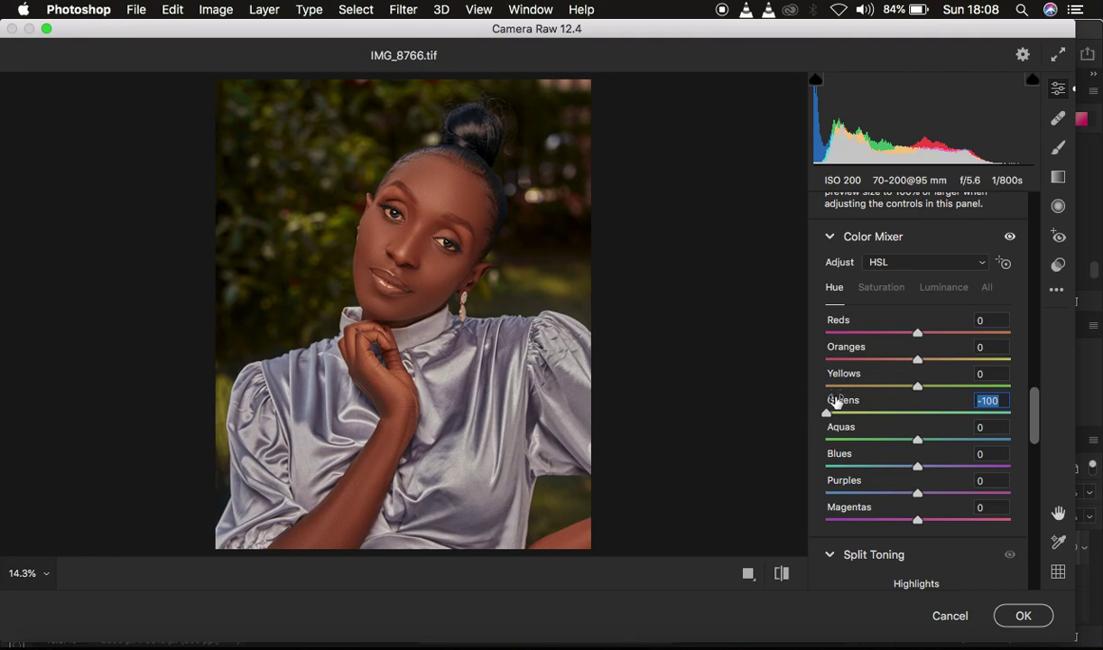
click(829, 416)
drag(829, 416, 1044, 413)
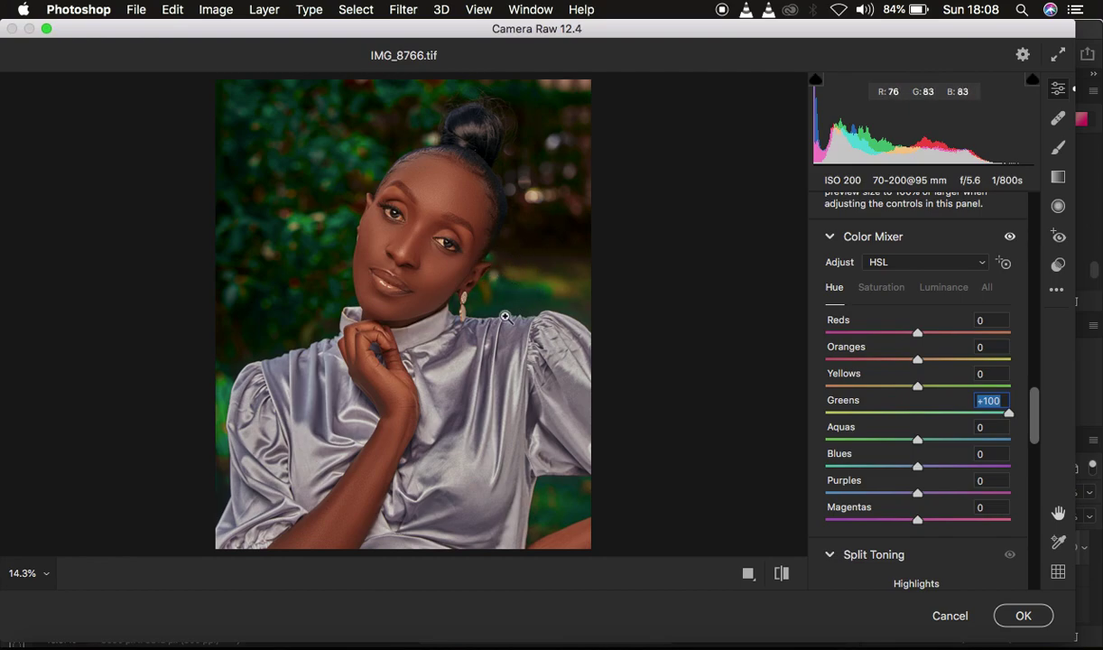
double_click(1009, 414)
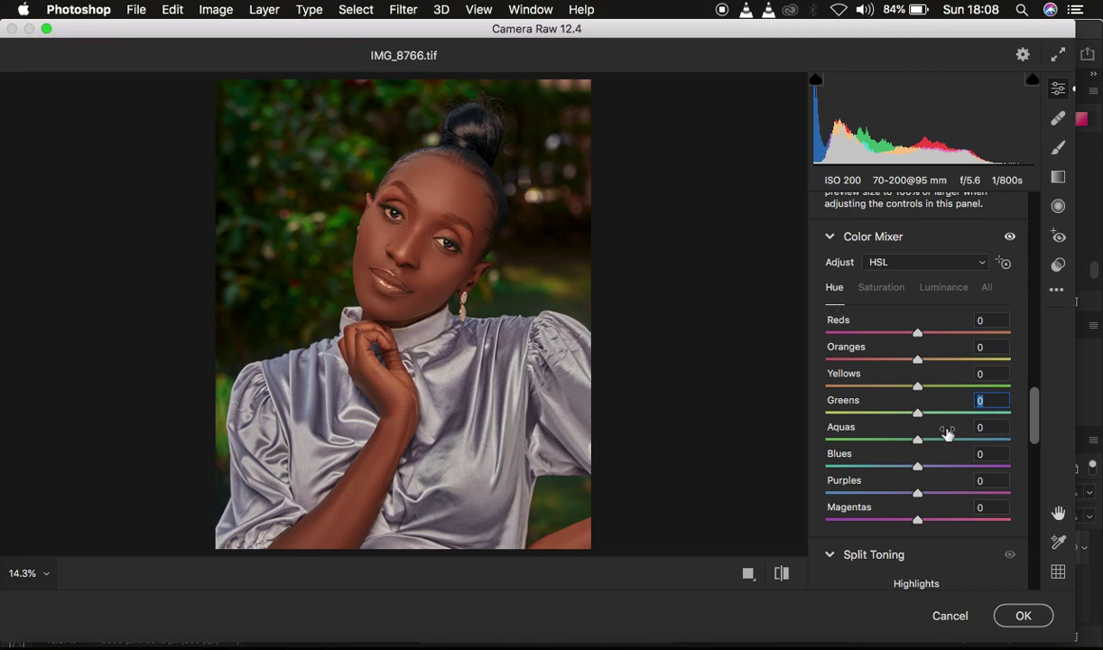
drag(932, 417, 952, 418)
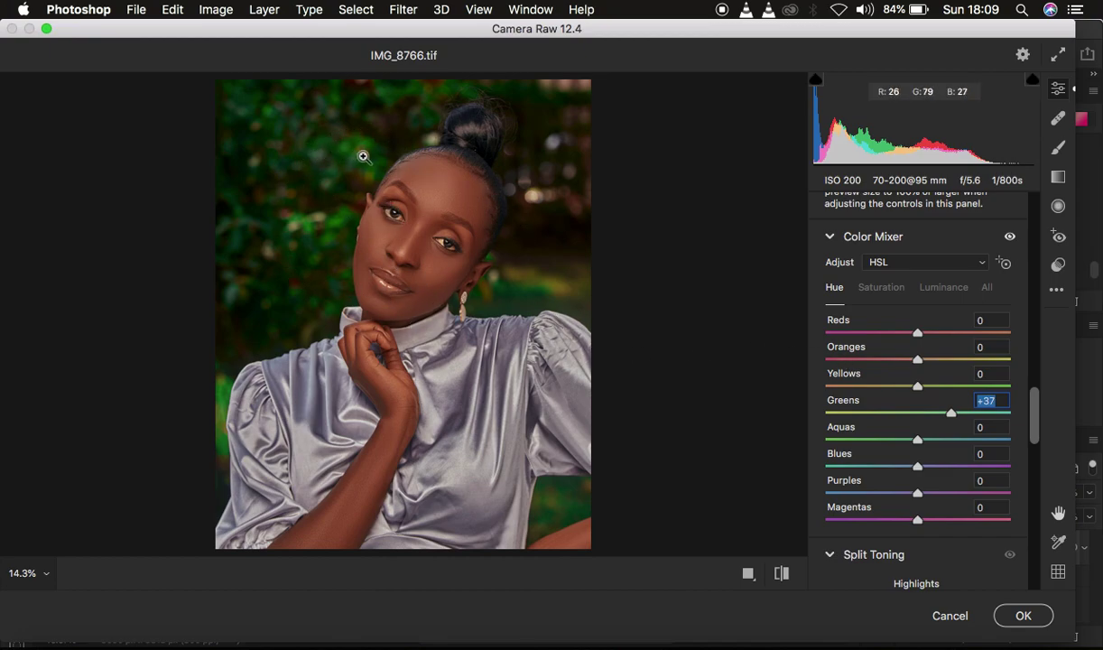
Lower Greens saturation to -60 in the Saturation mixer.
click(880, 288)
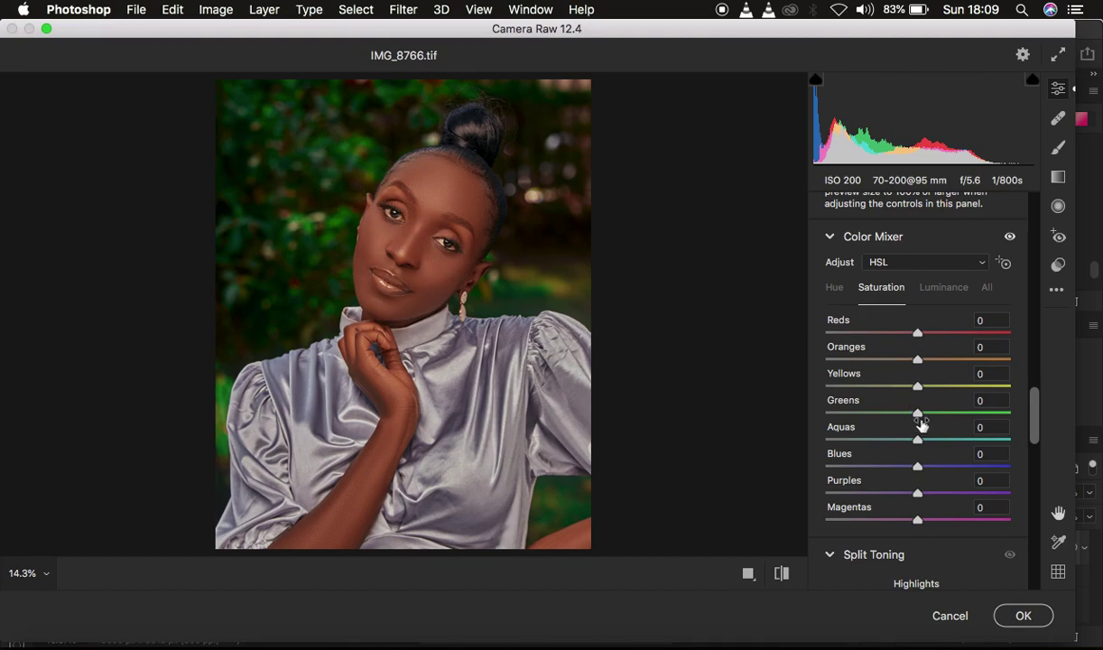
drag(917, 414, 863, 414)
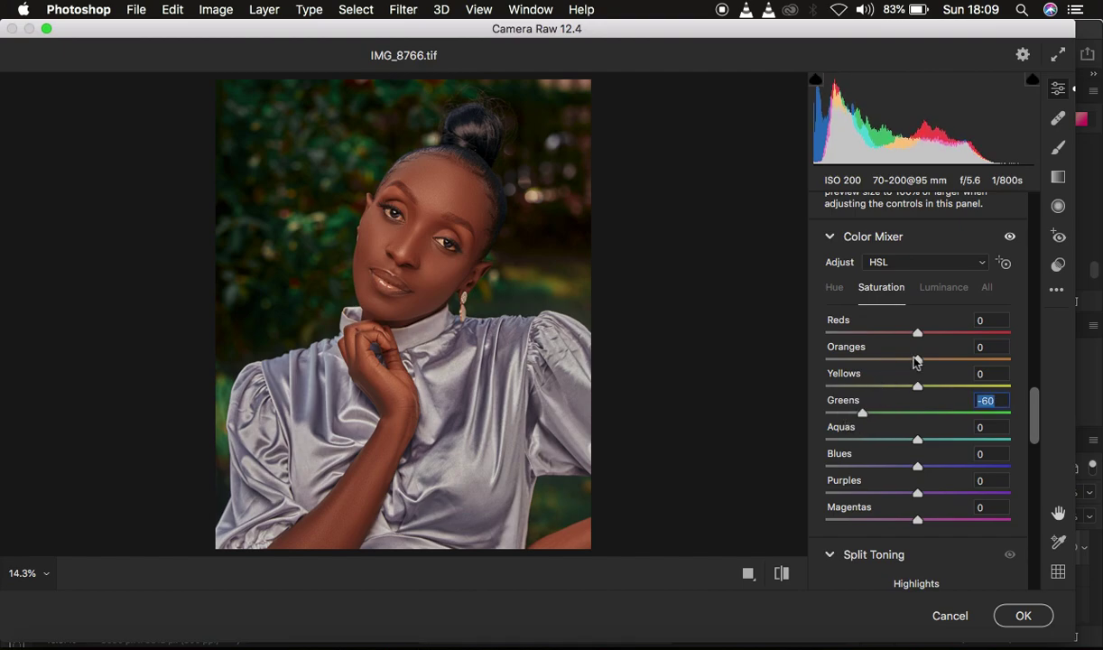
Darken Oranges luminance to -40, compare before and after, and apply the Camera Raw filter.
click(940, 289)
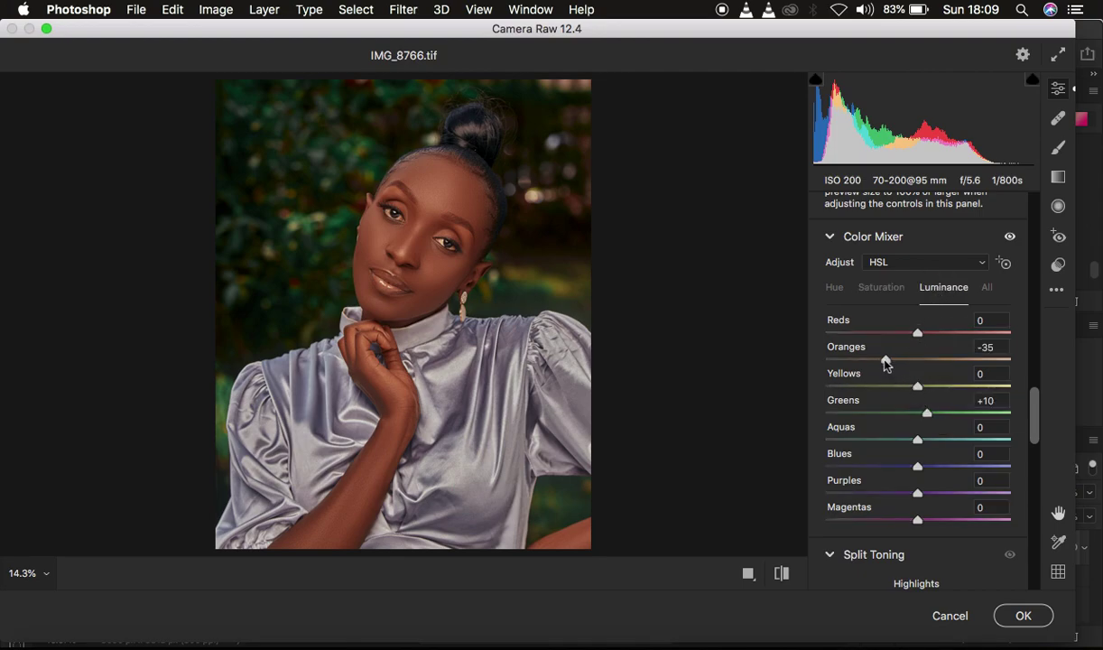
drag(885, 361, 882, 360)
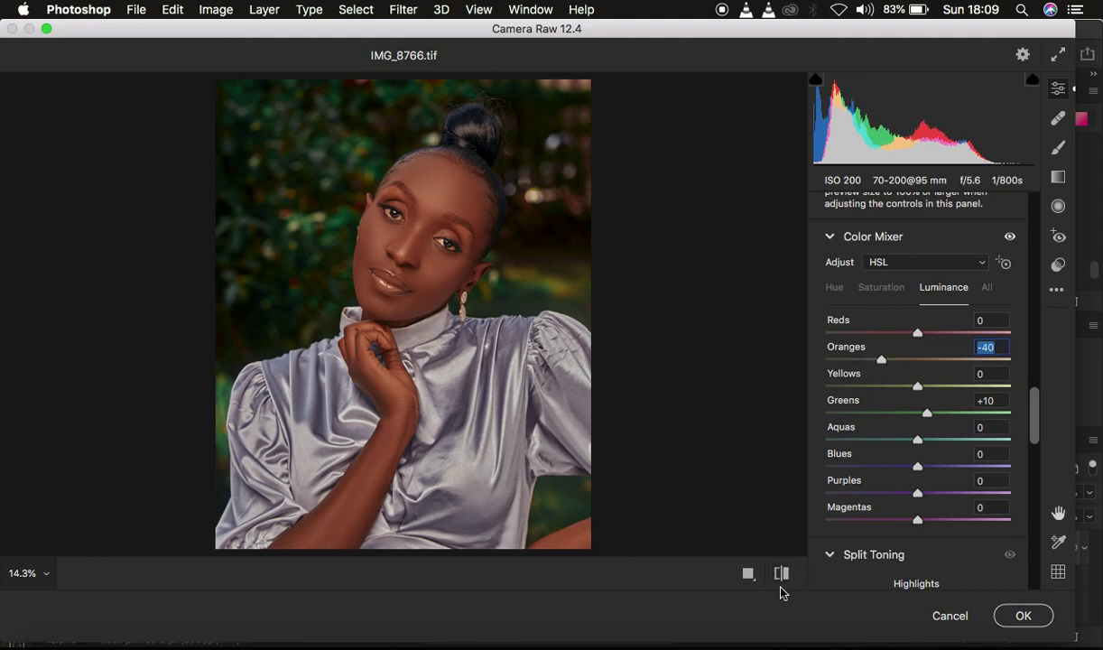
click(781, 575)
click(782, 576)
click(781, 575)
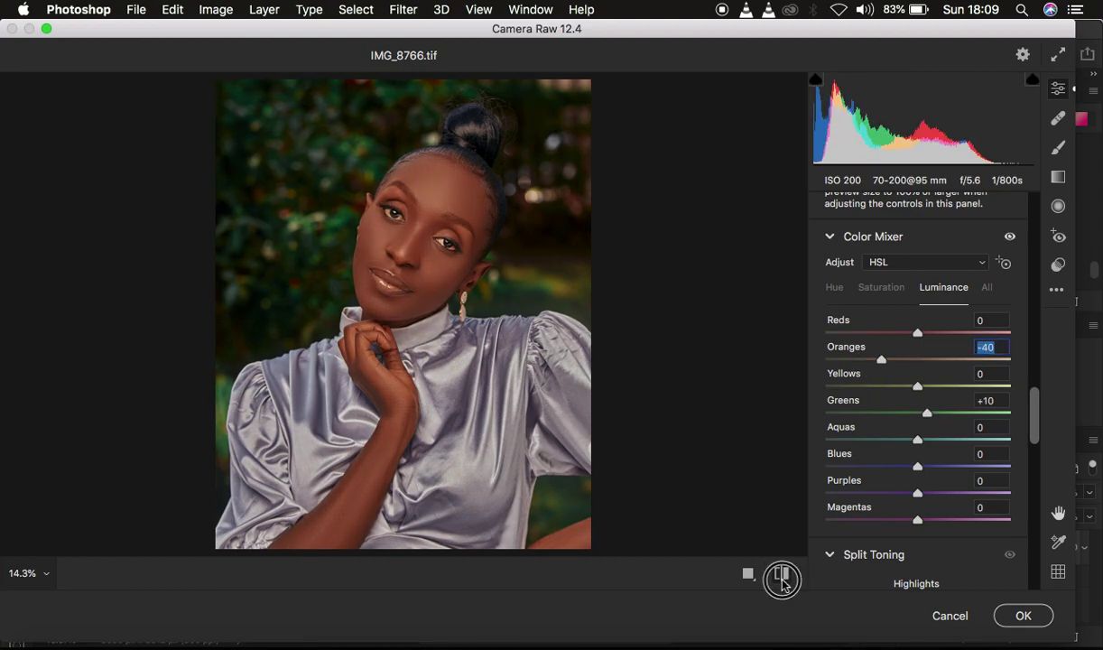
click(782, 576)
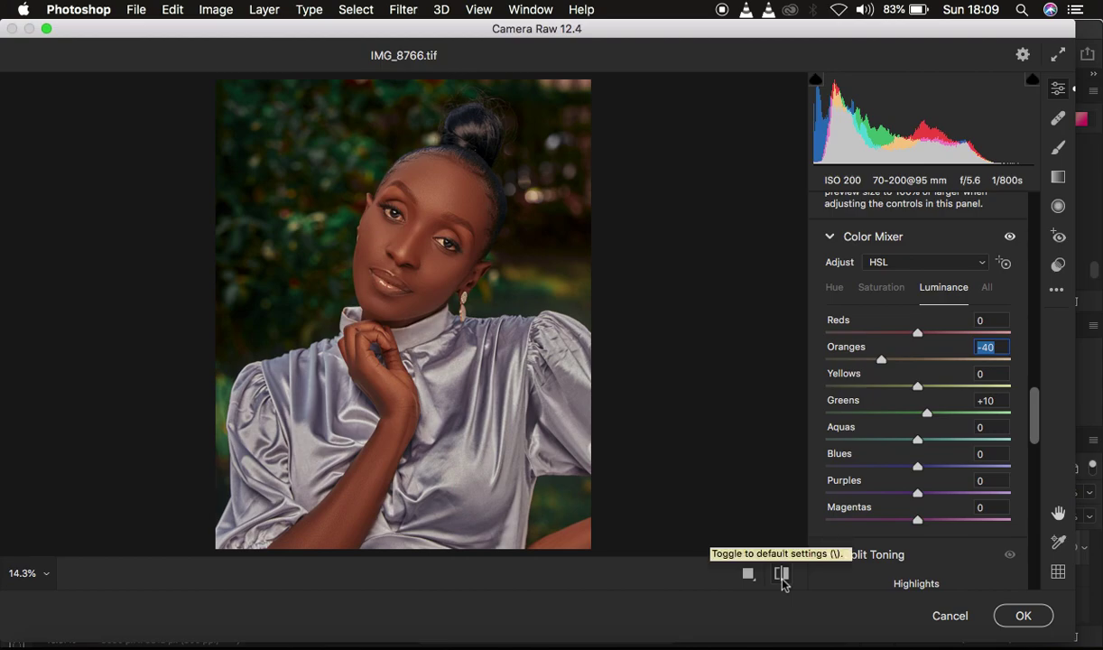
click(1023, 616)
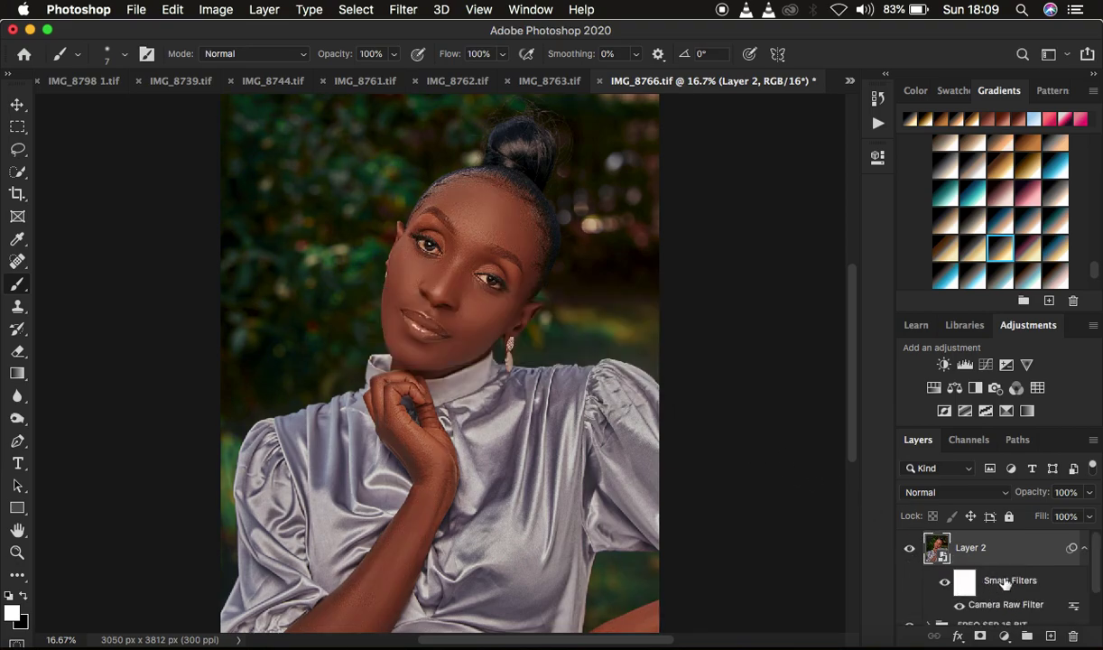
Check the Camera Raw smart filter on Layer 2 and bring up the adjustment layer list.
scroll(1021, 589, down, 2)
scroll(1022, 583, up, 1)
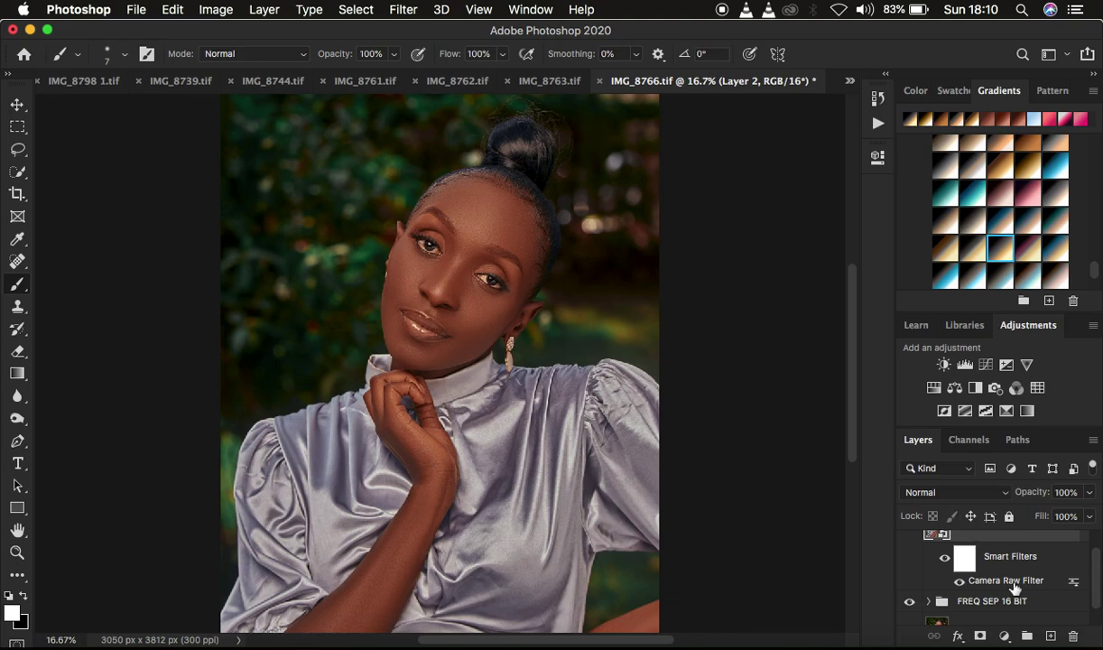
scroll(1018, 589, up, 1)
click(1004, 636)
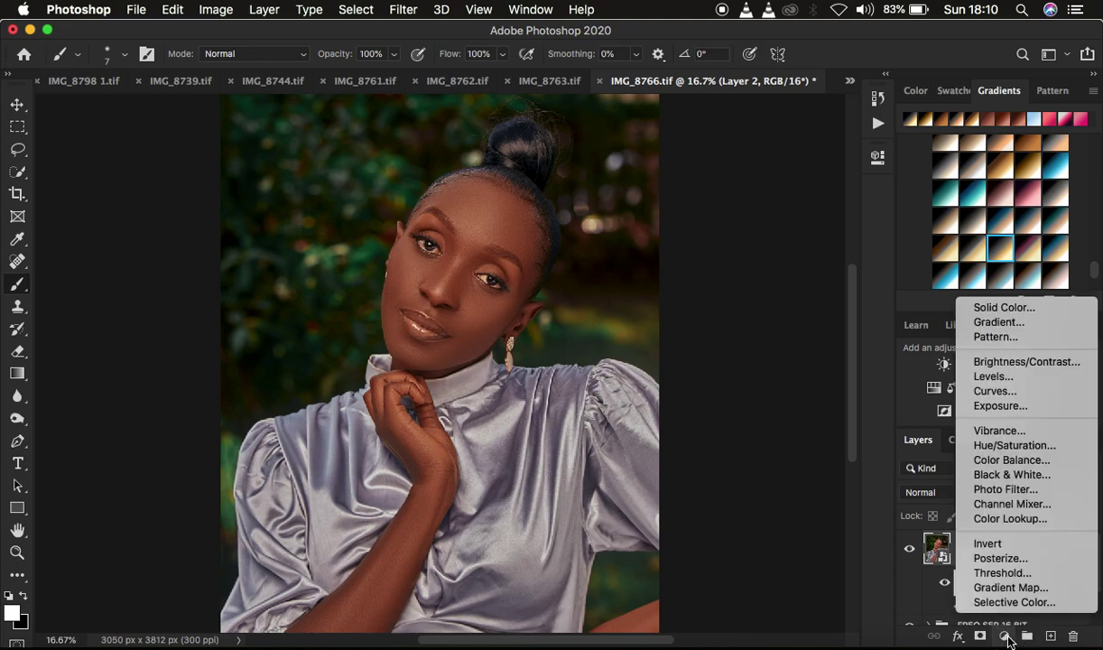
Add a Black & White adjustment layer in Multiply blend mode at 0% opacity.
click(996, 476)
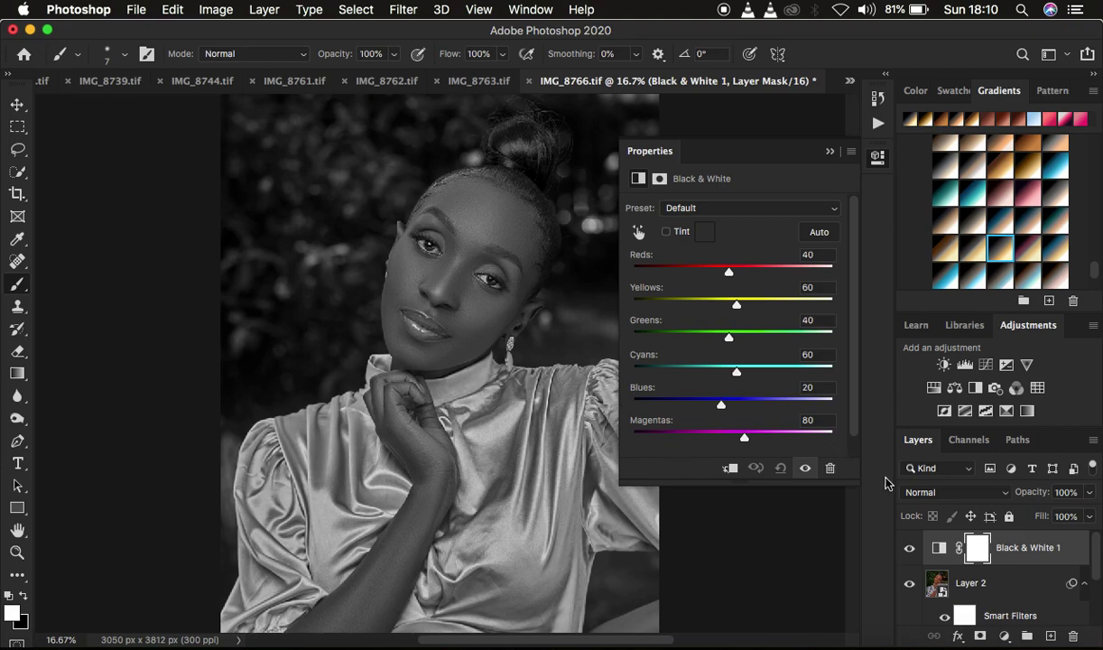
click(925, 494)
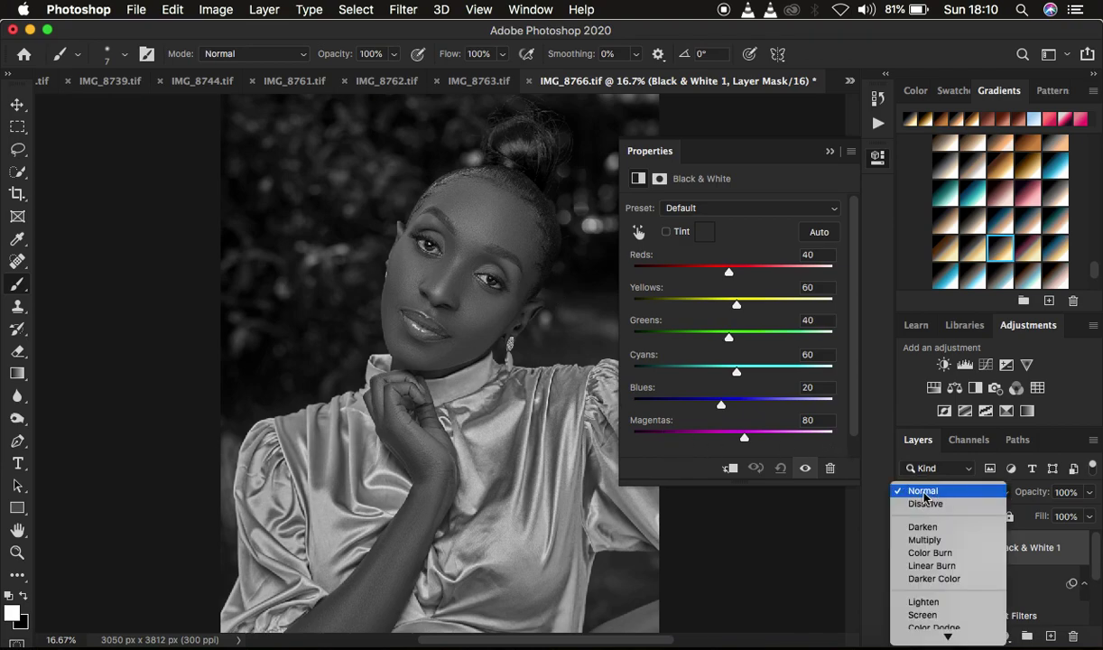
click(939, 542)
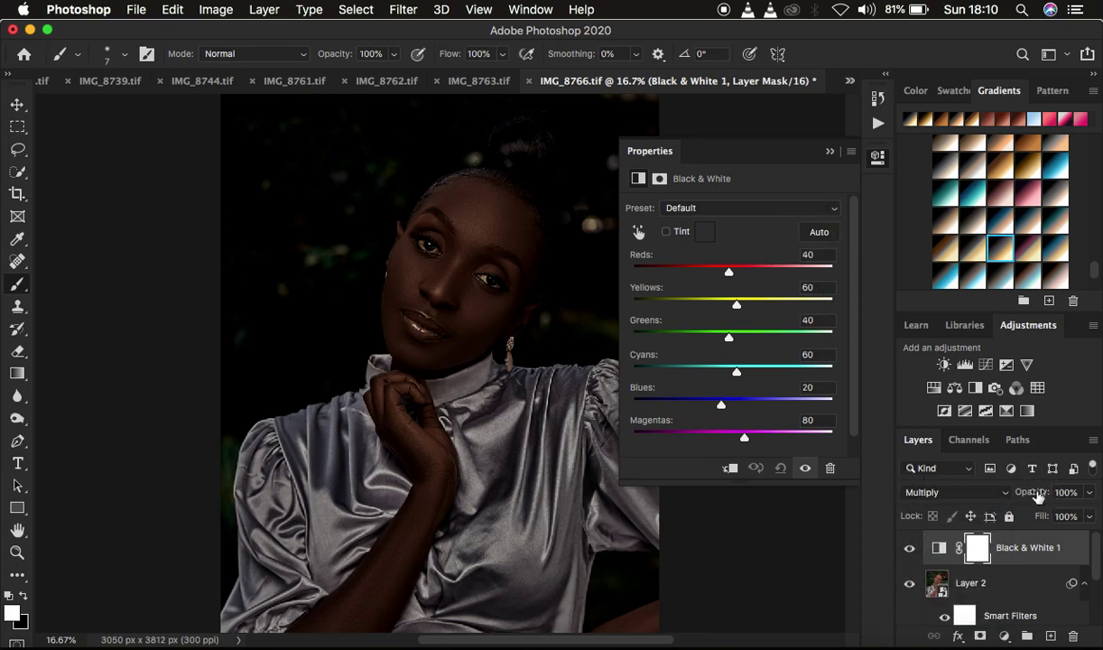
drag(1037, 494, 891, 499)
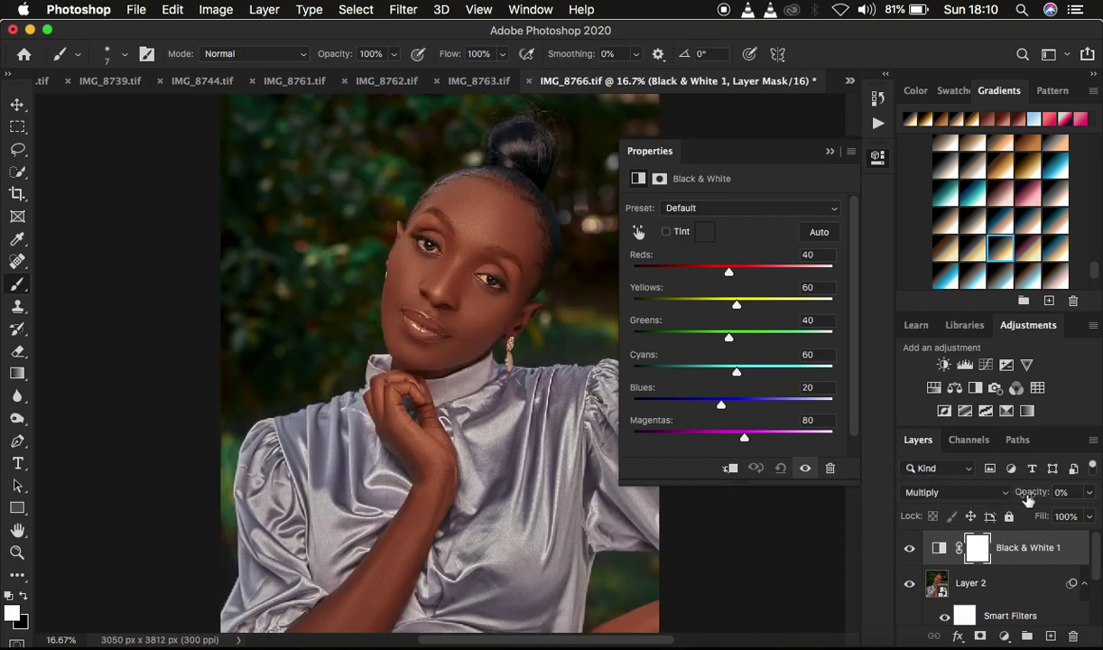
click(1029, 494)
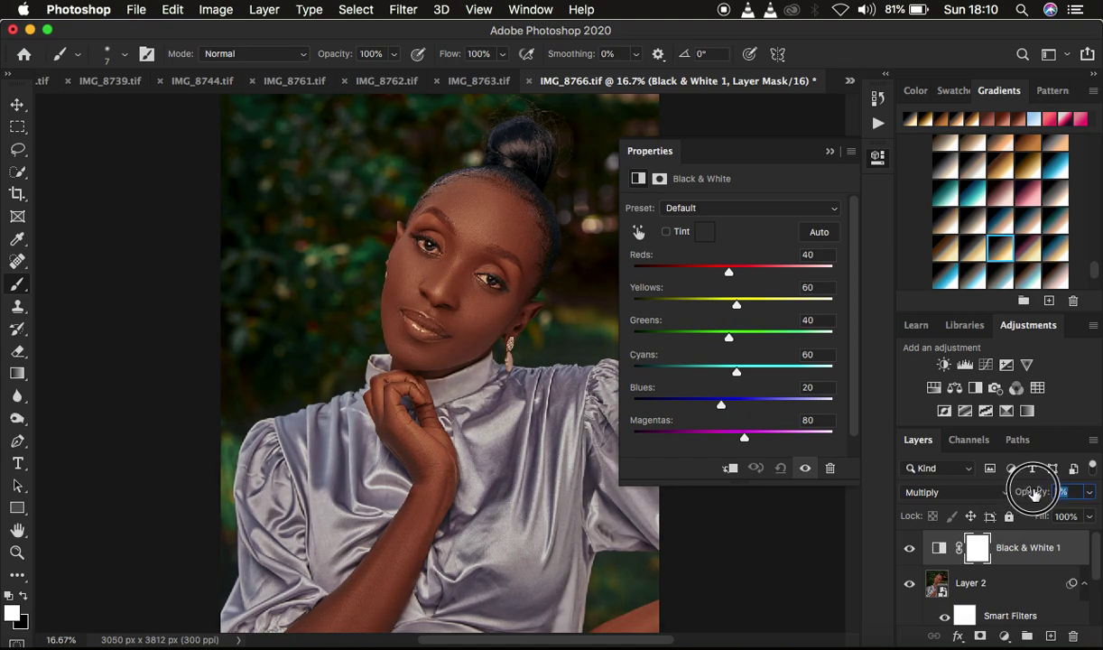
Set Black & White 1 opacity to 17% and toggle its visibility to compare.
drag(1034, 492, 1098, 484)
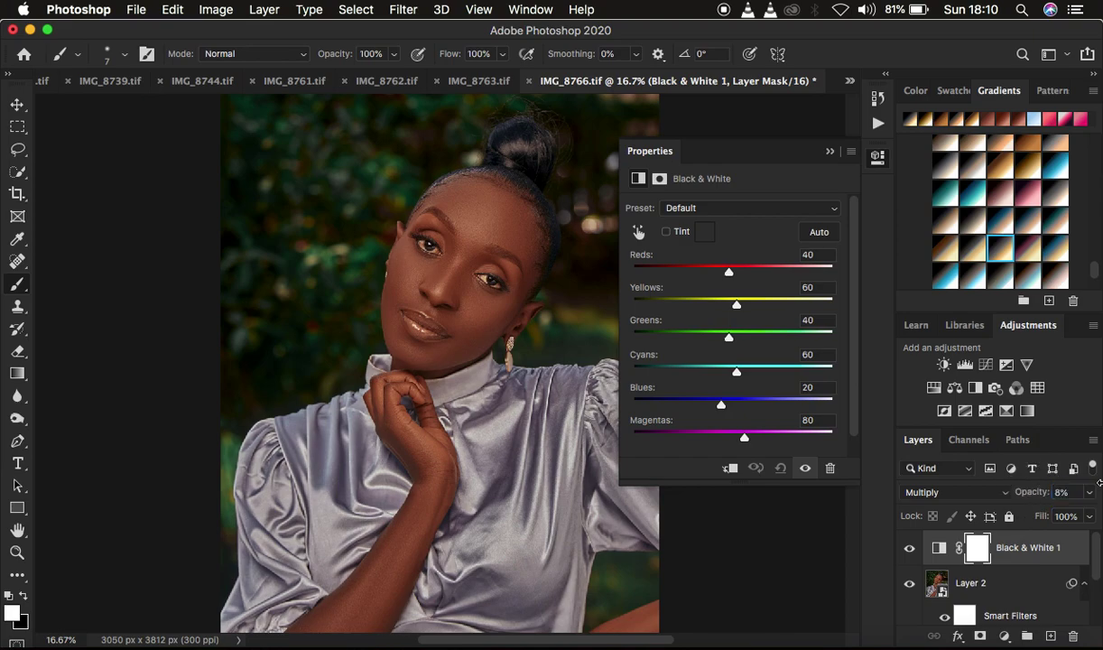
click(1090, 492)
drag(1018, 516, 1024, 517)
click(909, 548)
click(910, 551)
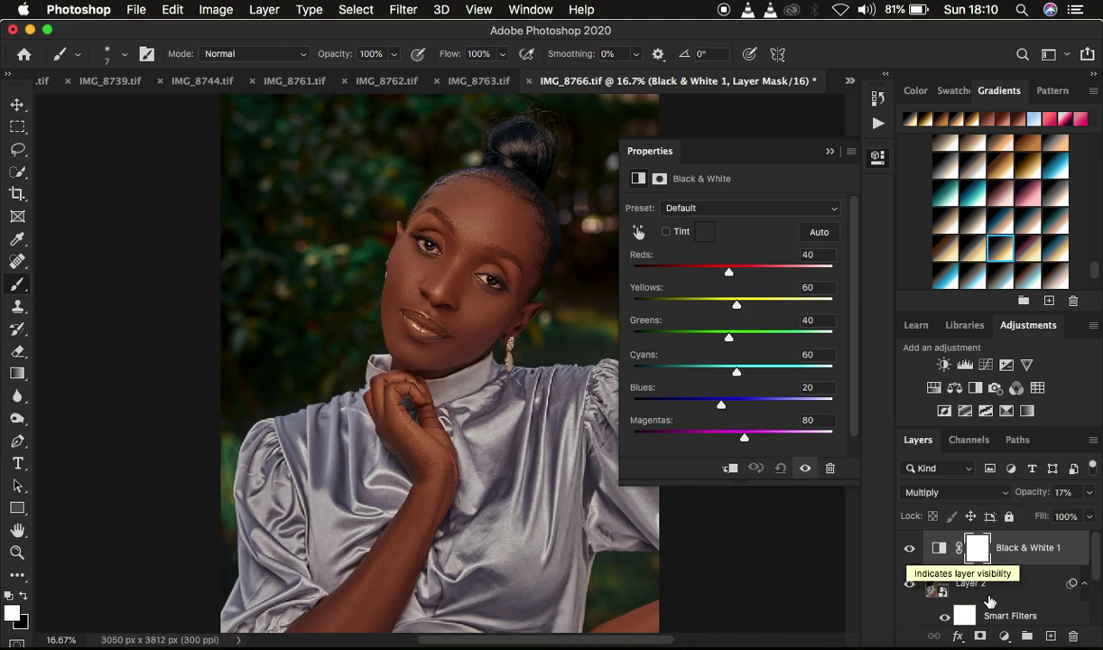
click(1004, 636)
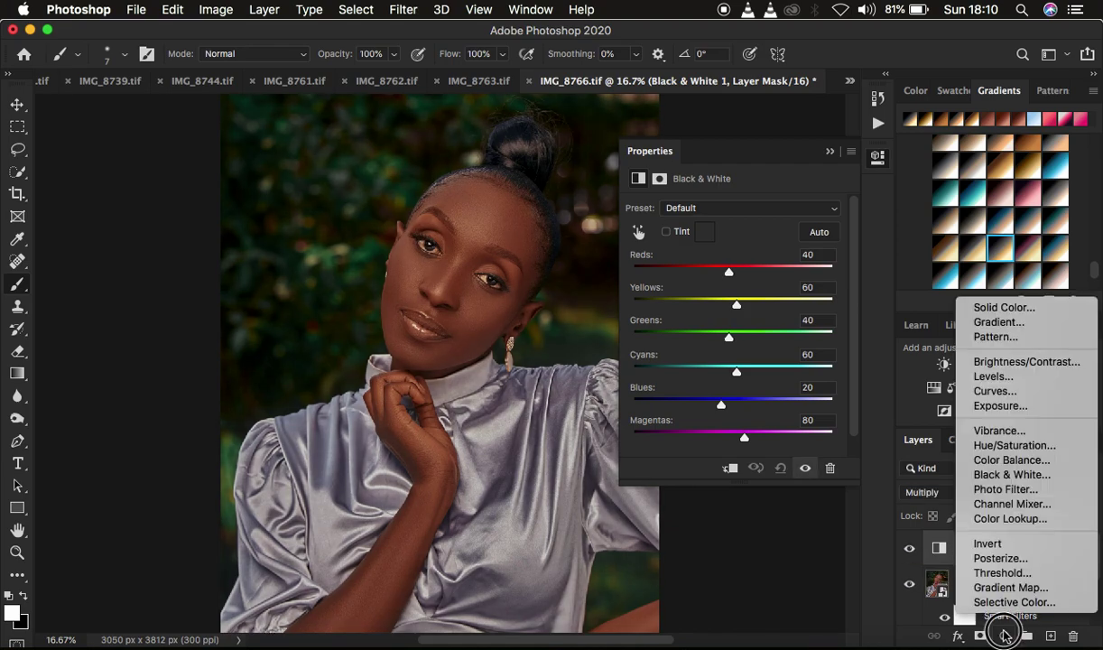
Add a Brightness/Contrast 1 layer above Black & White 1 with contrast set to 13.
click(1010, 362)
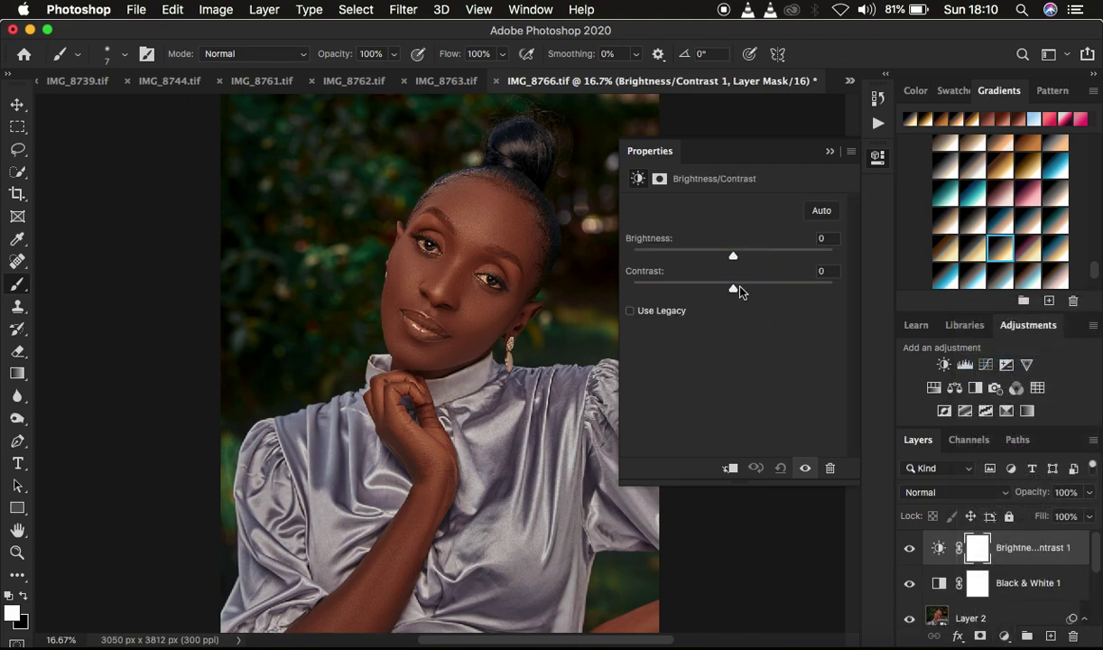
drag(739, 289, 746, 289)
click(830, 151)
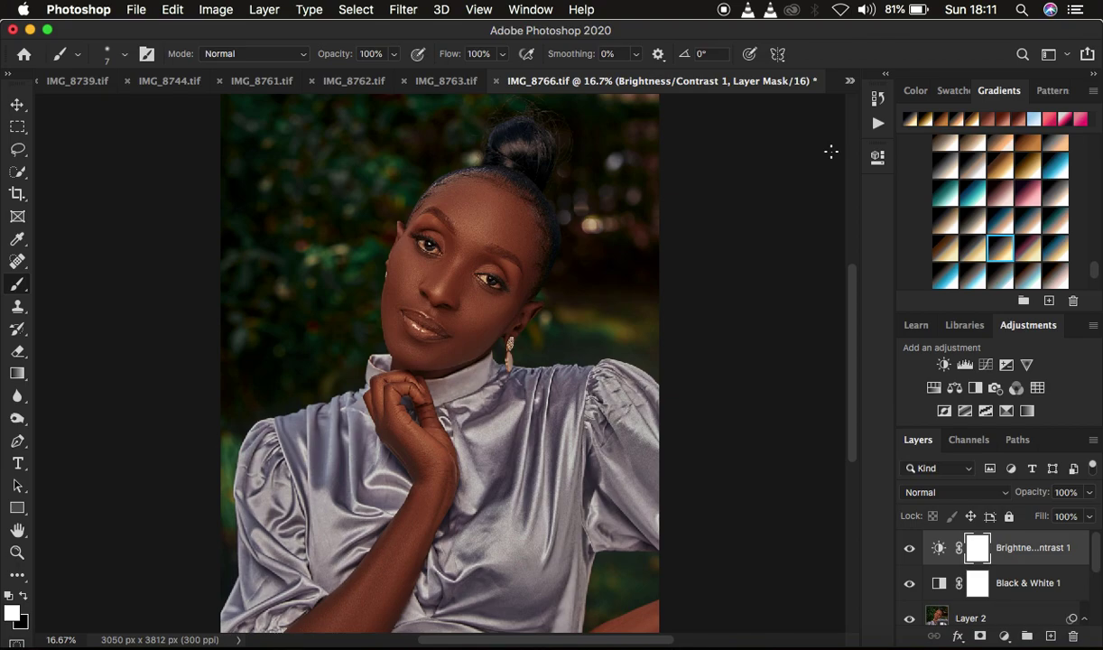
click(1005, 638)
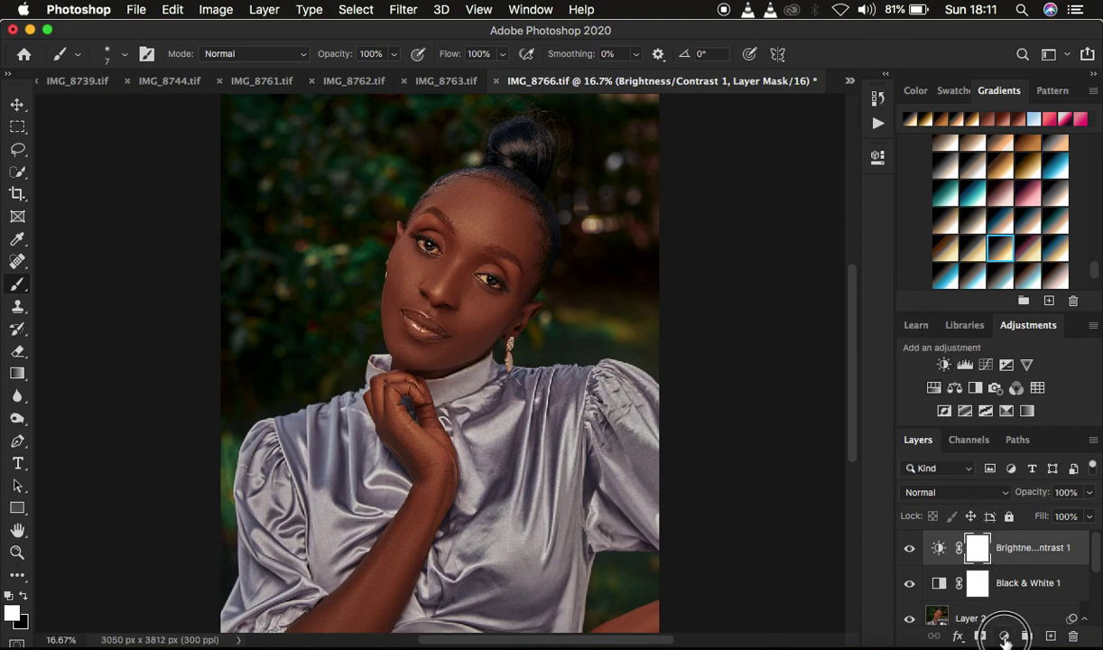
Add a Hue/Saturation layer and lower the Reds lightness to -16.
click(1001, 447)
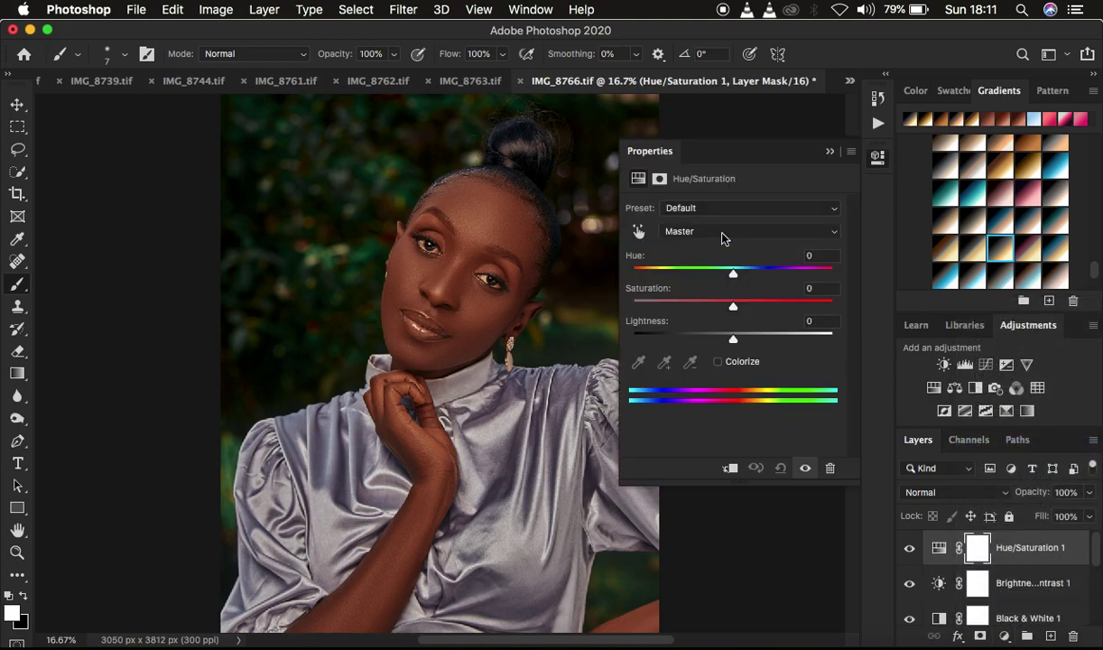
click(723, 238)
click(717, 249)
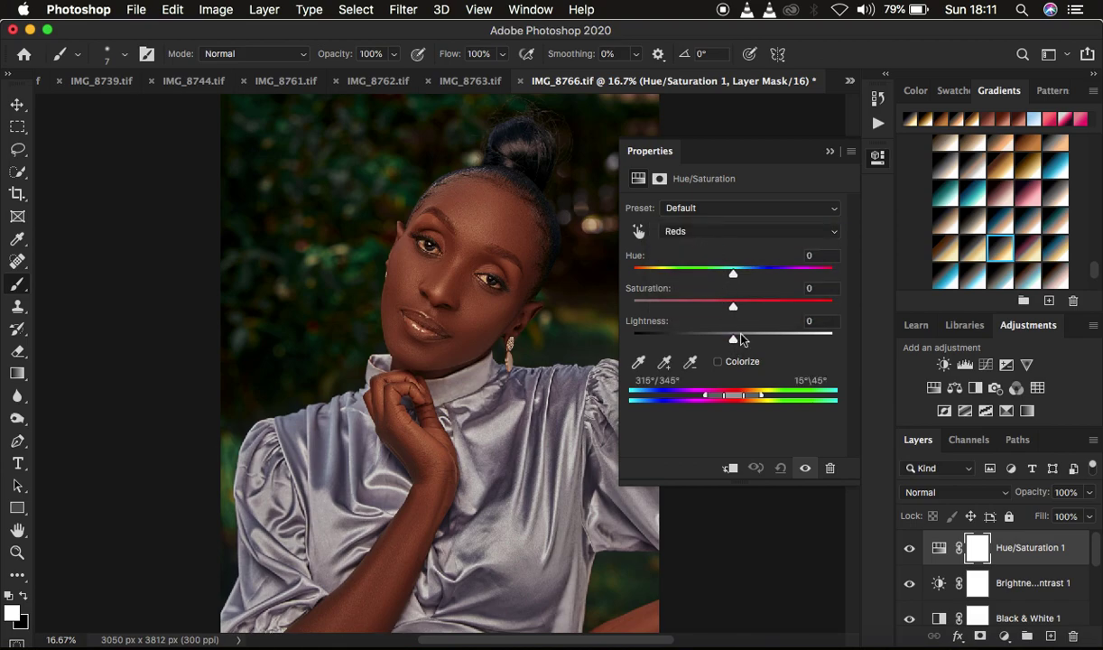
drag(708, 338, 717, 340)
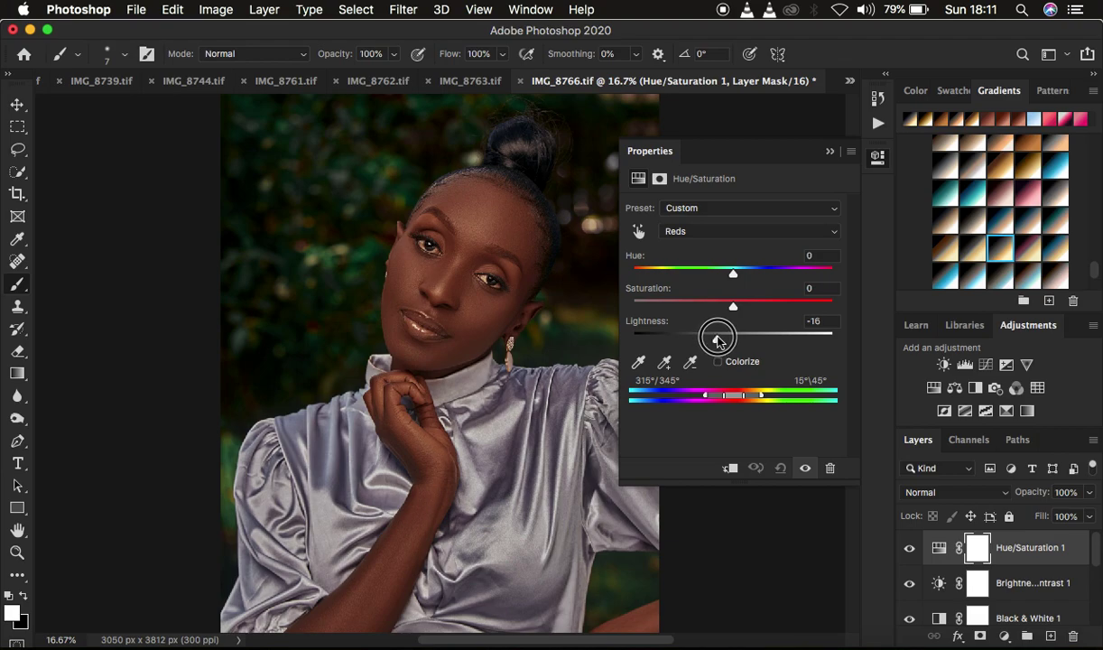
Lower the Yellows lightness to -2 in the same Hue/Saturation layer.
click(718, 231)
click(721, 243)
drag(733, 342, 732, 345)
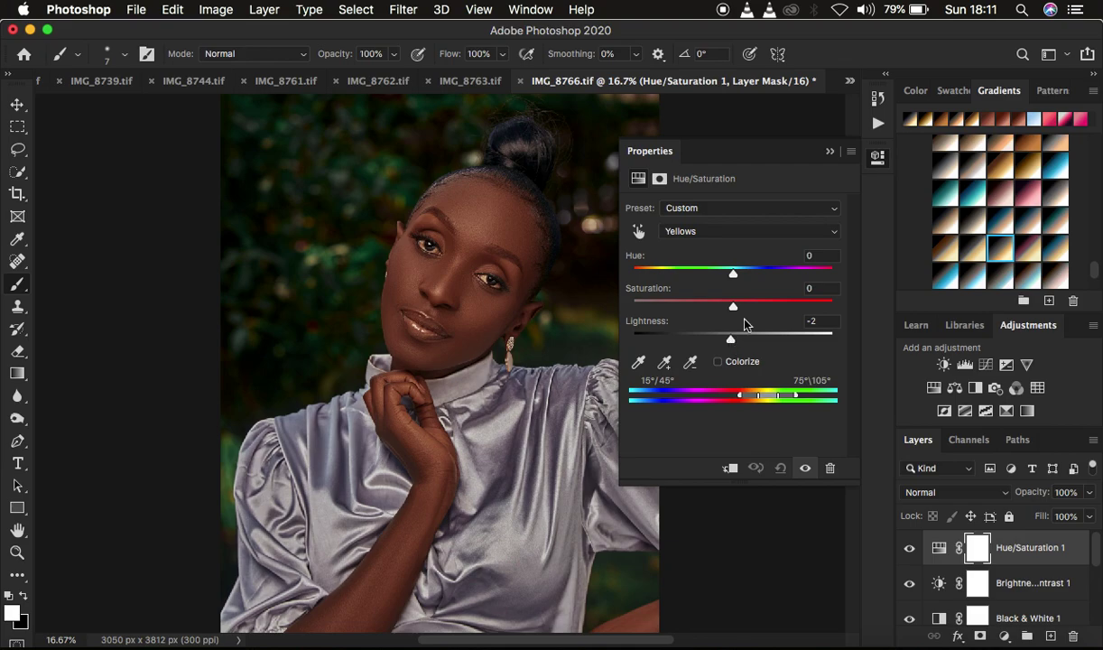
click(829, 152)
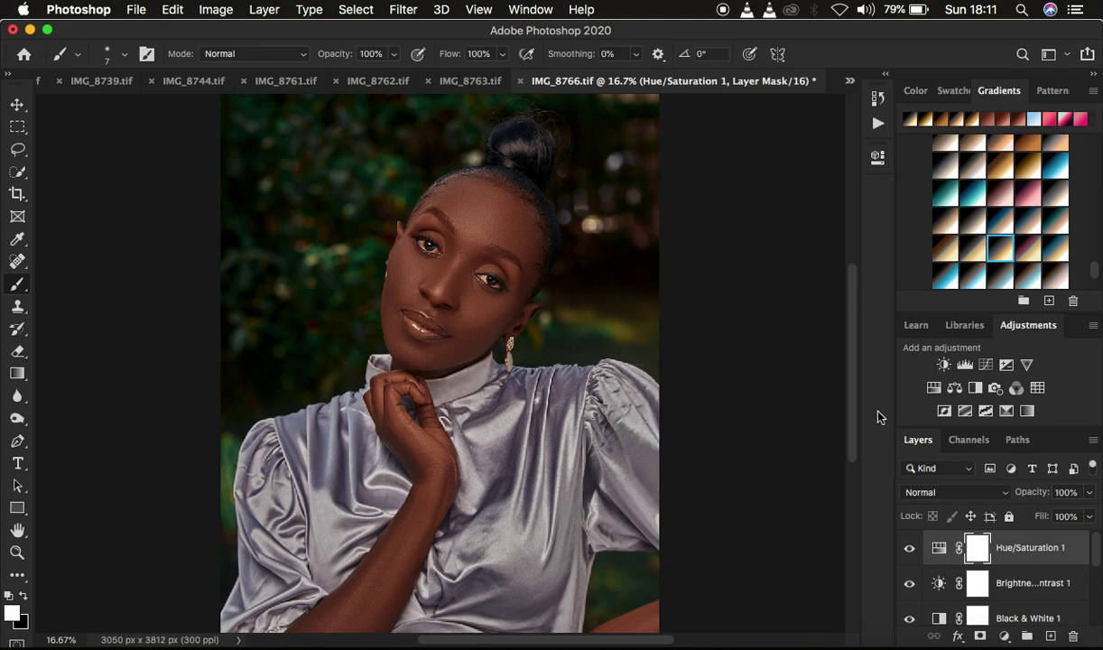
click(1004, 636)
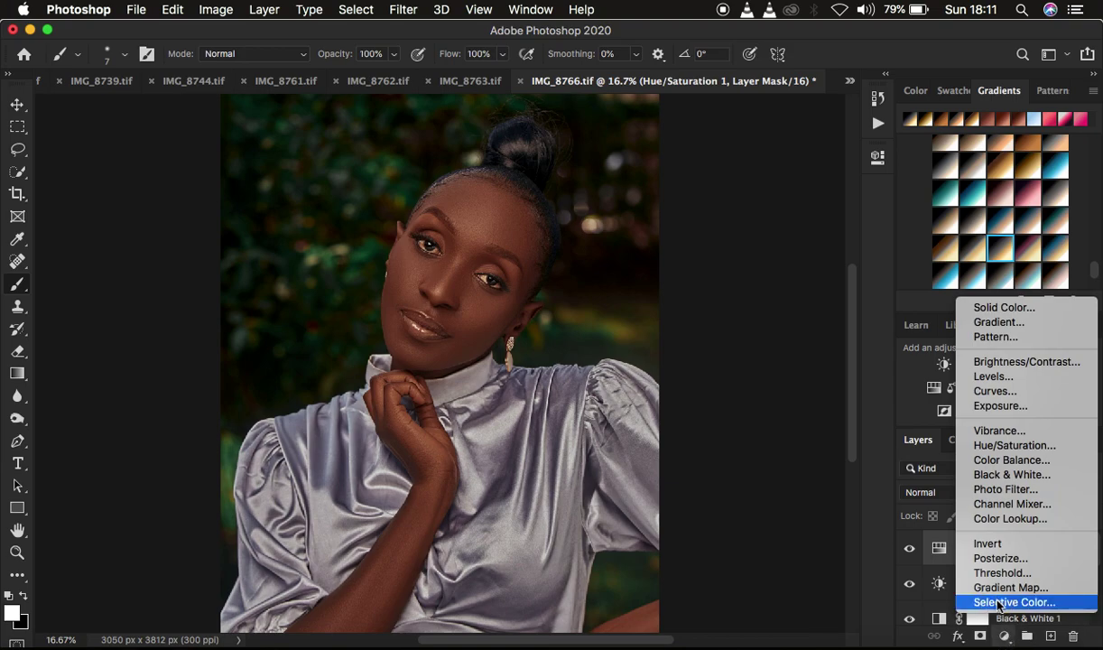
Add a Selective Color layer with Blacks at Black +3 and Yellow -3, and select layers down to Layer 2.
click(997, 601)
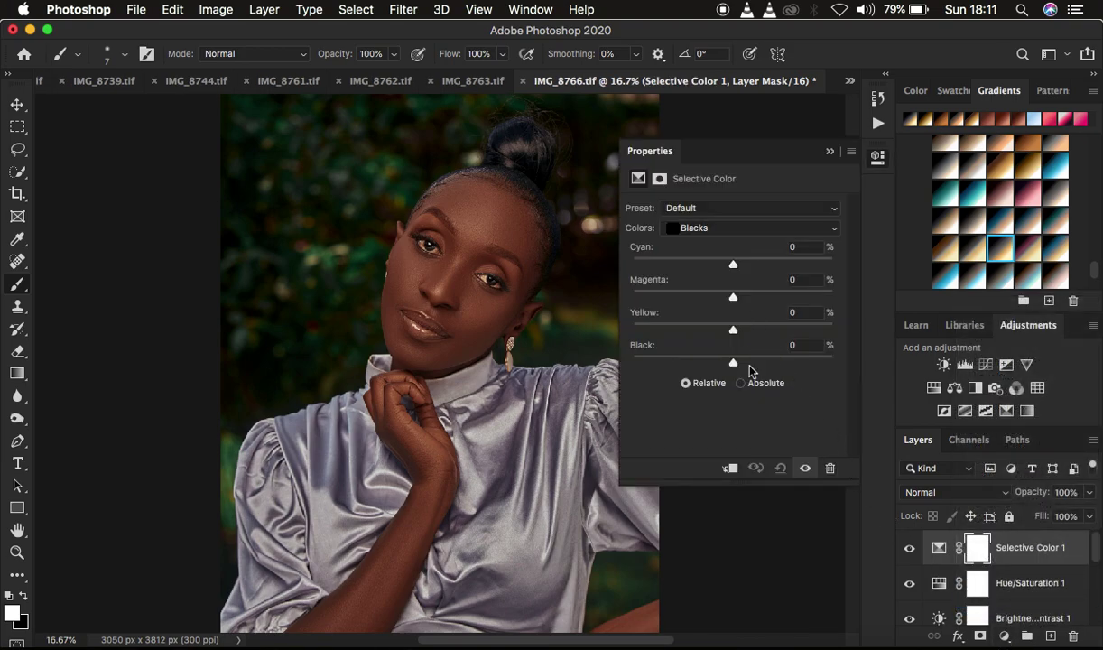
drag(733, 363, 737, 364)
mouse_move(732, 332)
mouse_down()
mouse_move(656, 336)
mouse_move(843, 339)
mouse_move(730, 334)
mouse_up()
click(830, 150)
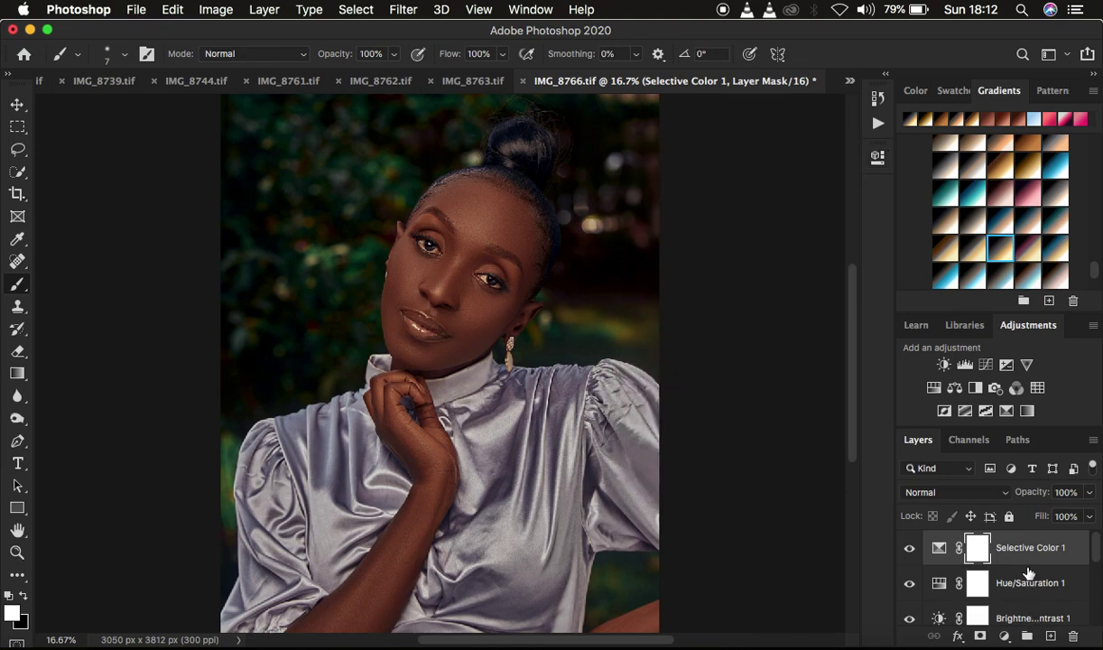
scroll(1028, 573, down, 3)
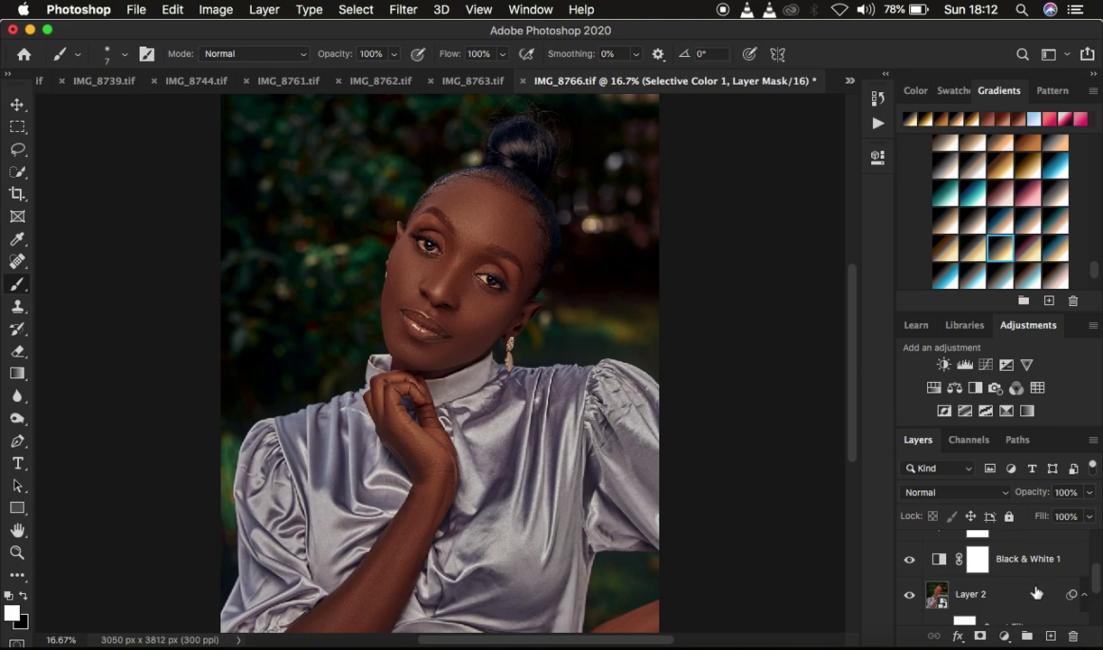
click(1036, 593)
key(super+g)
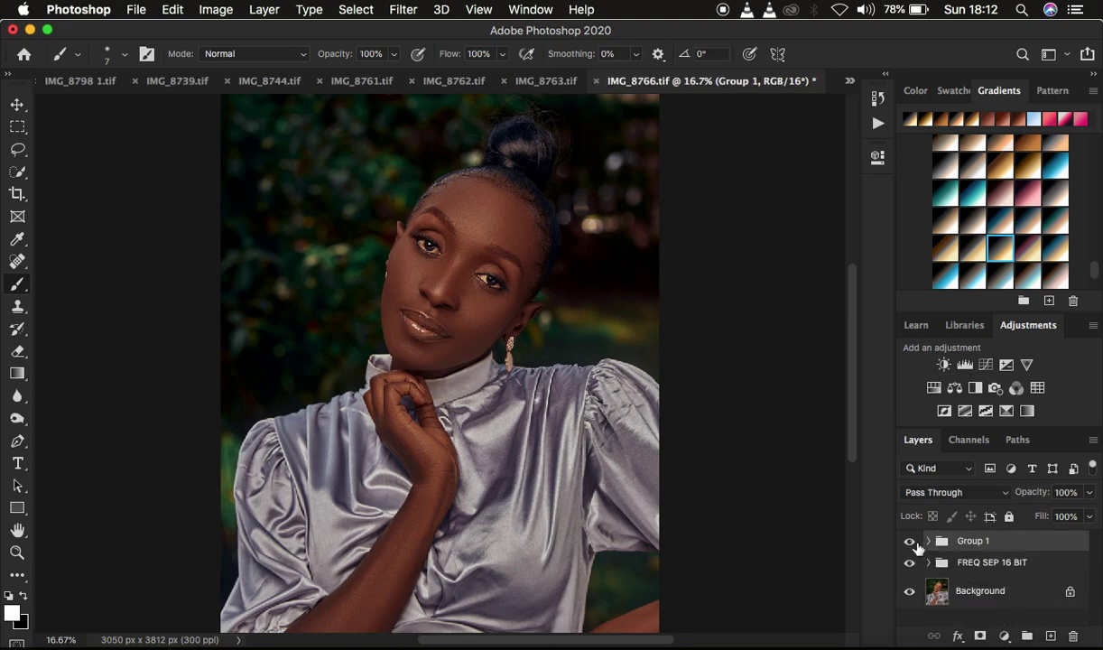
click(910, 541)
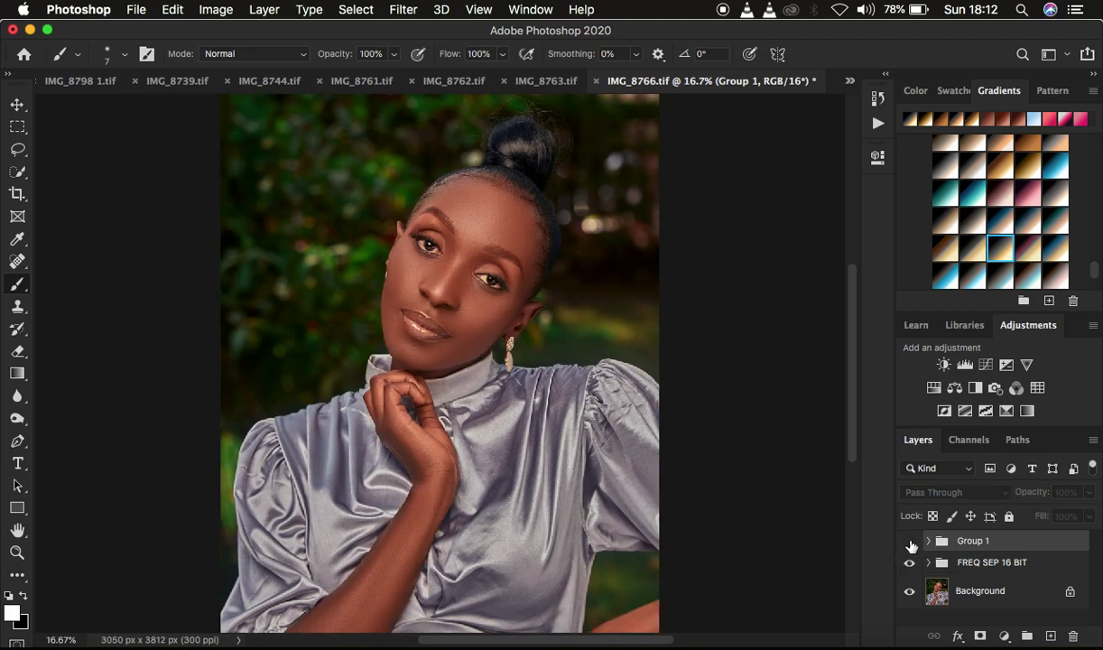
click(911, 544)
click(911, 543)
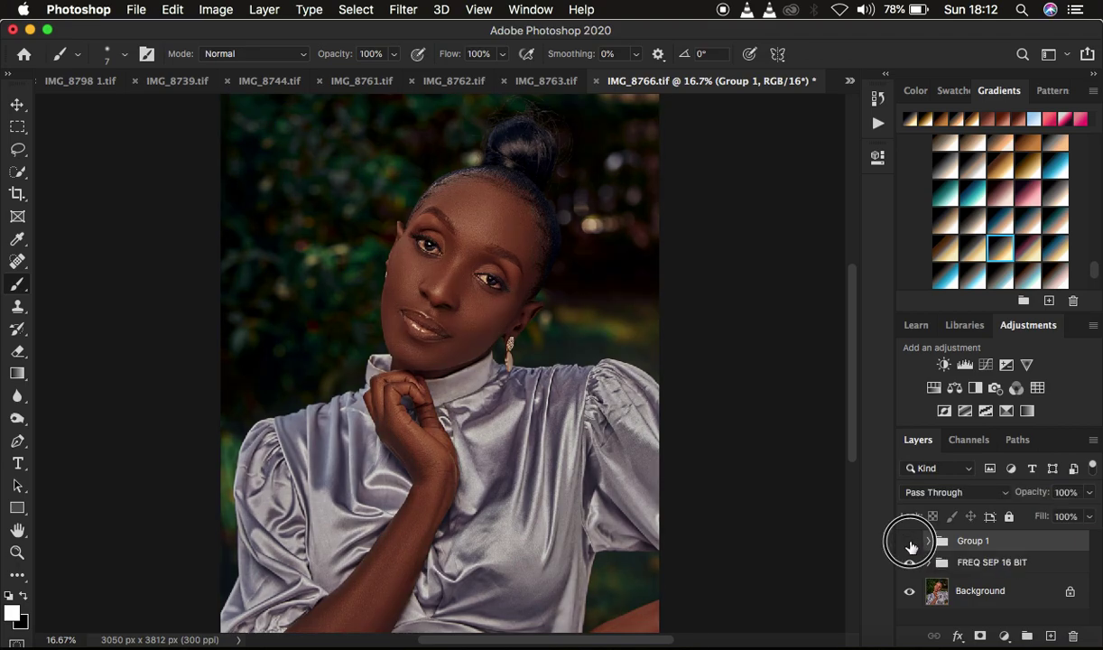
click(910, 541)
click(910, 542)
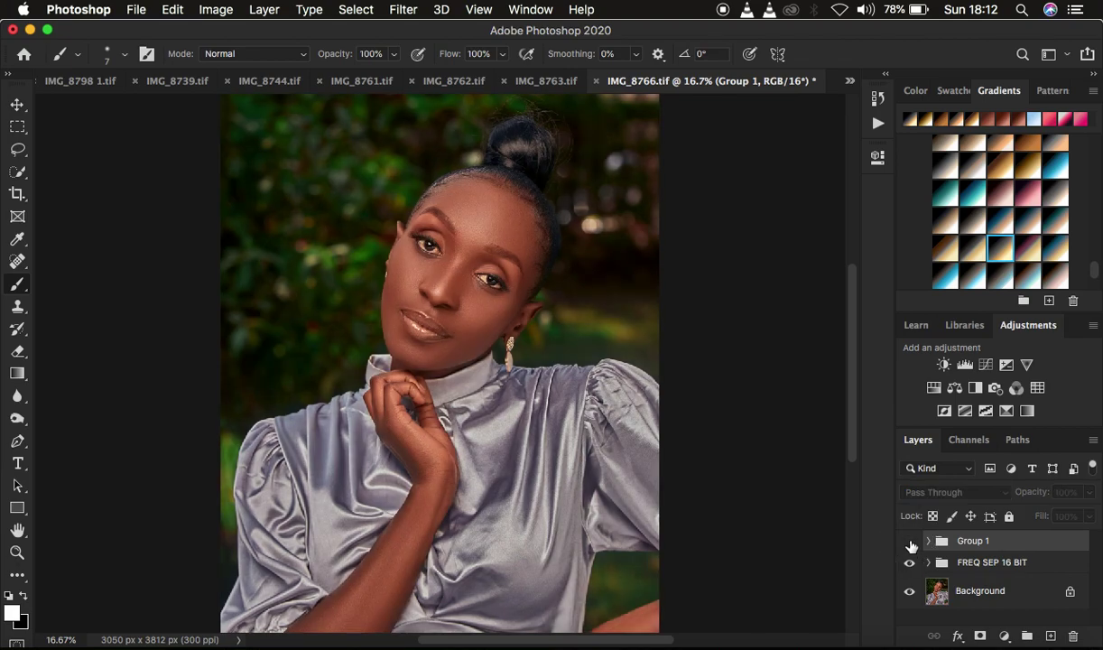
click(910, 542)
click(910, 542)
click(910, 542)
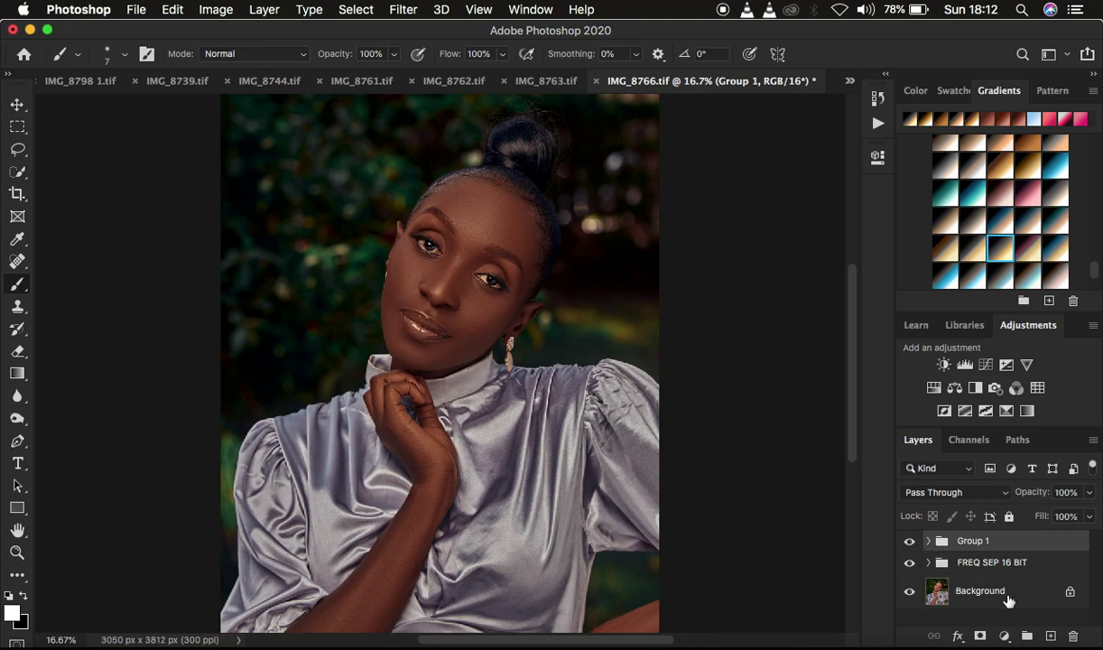
click(1004, 636)
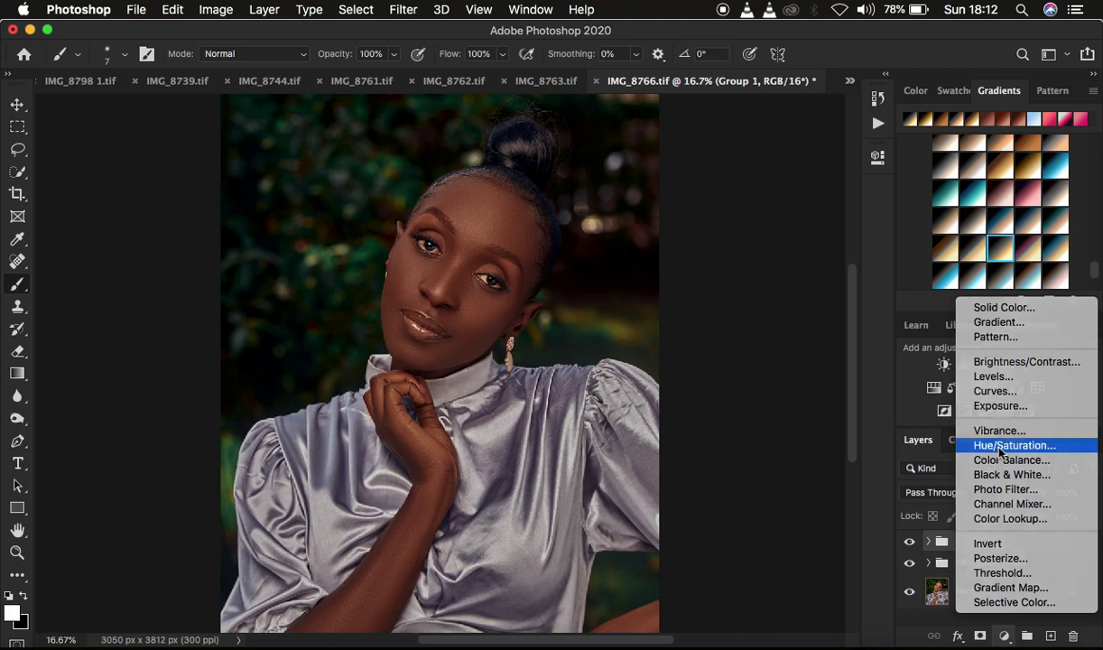
Add a Hue/Saturation layer with Master saturation lowered to -84.
click(1001, 446)
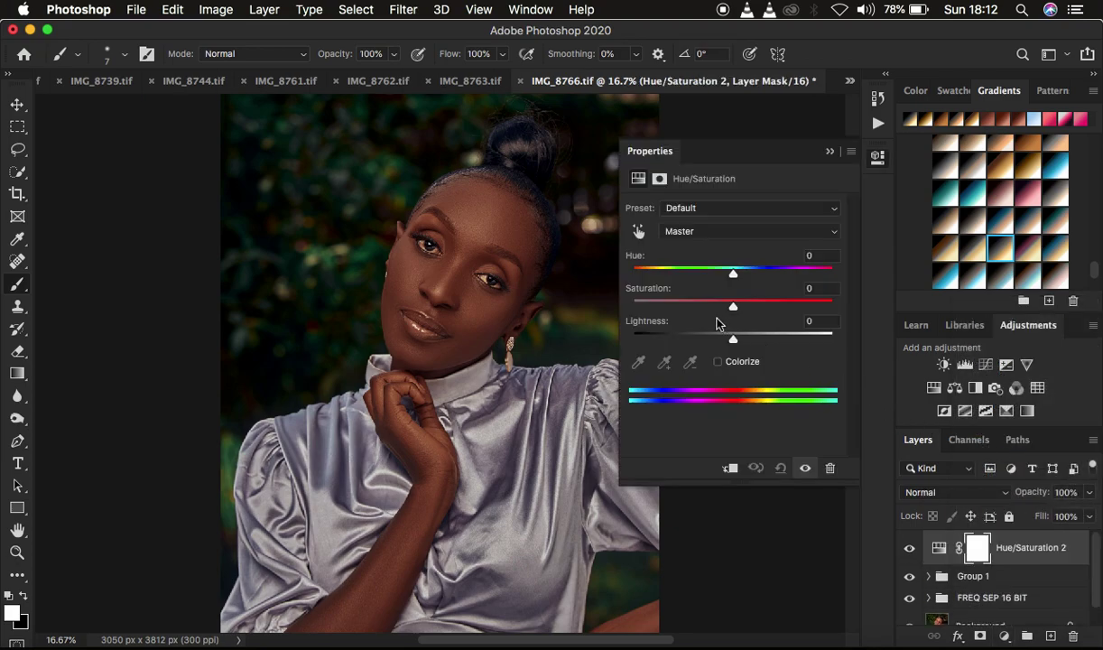
click(691, 233)
click(692, 233)
drag(729, 307, 650, 305)
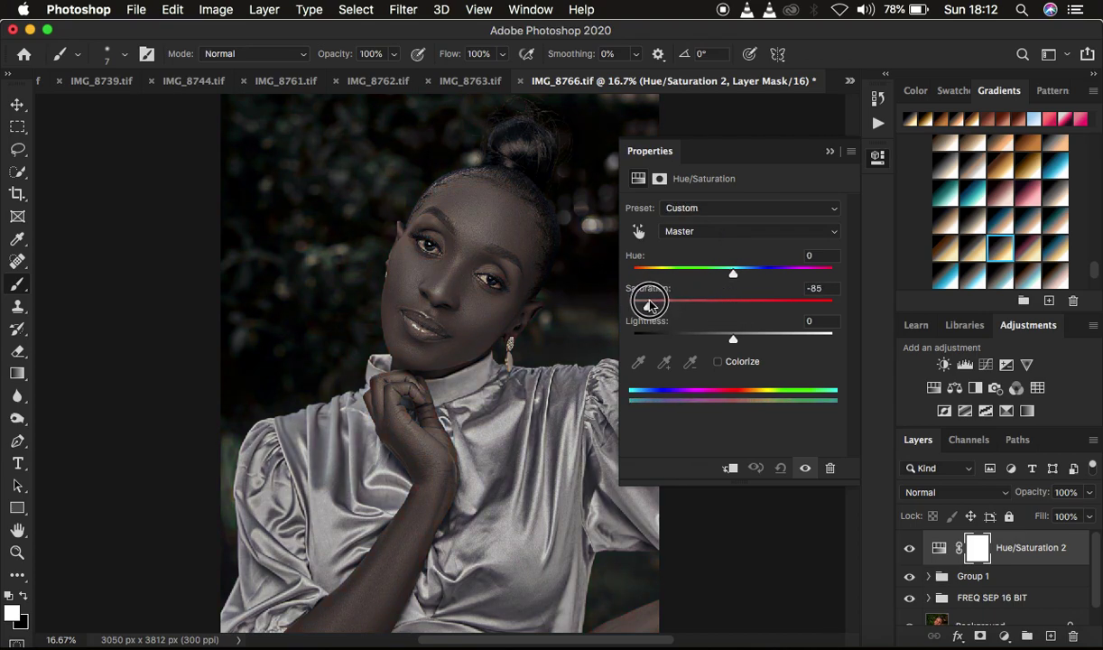
click(830, 151)
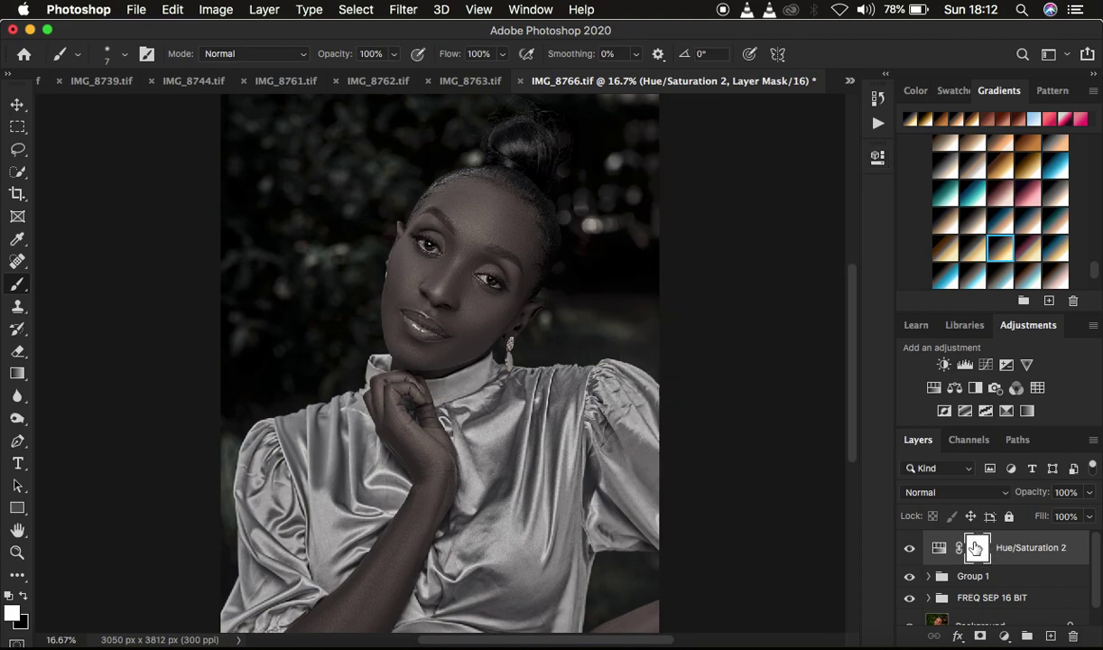
Invert the layer's mask to black and reset colours to white over black.
key(super+i)
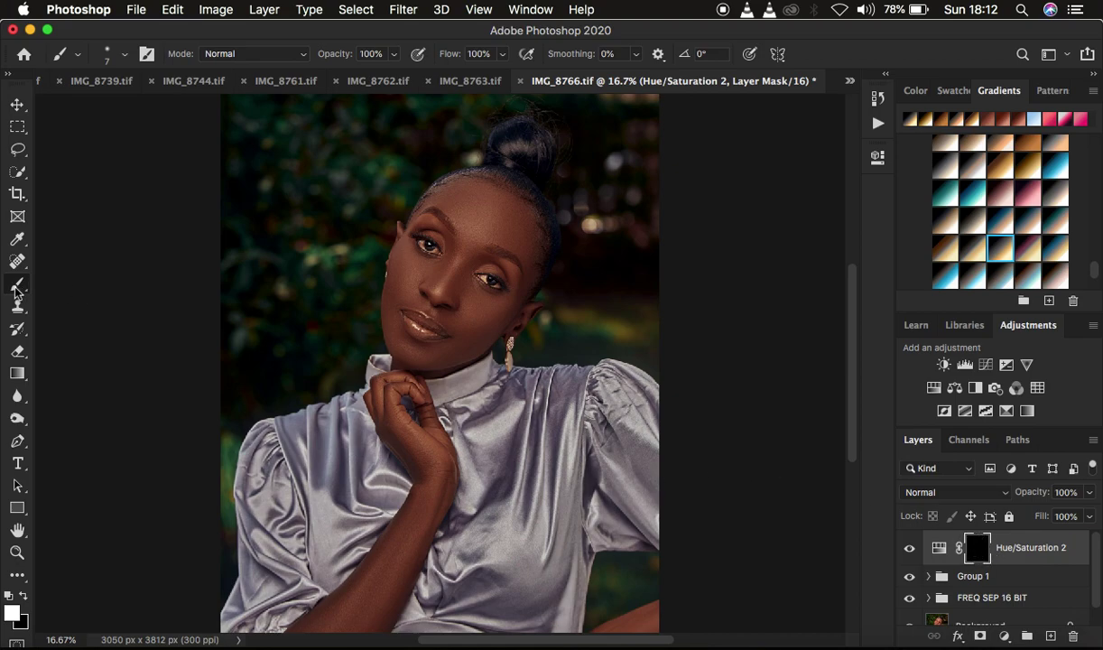
click(124, 61)
click(115, 60)
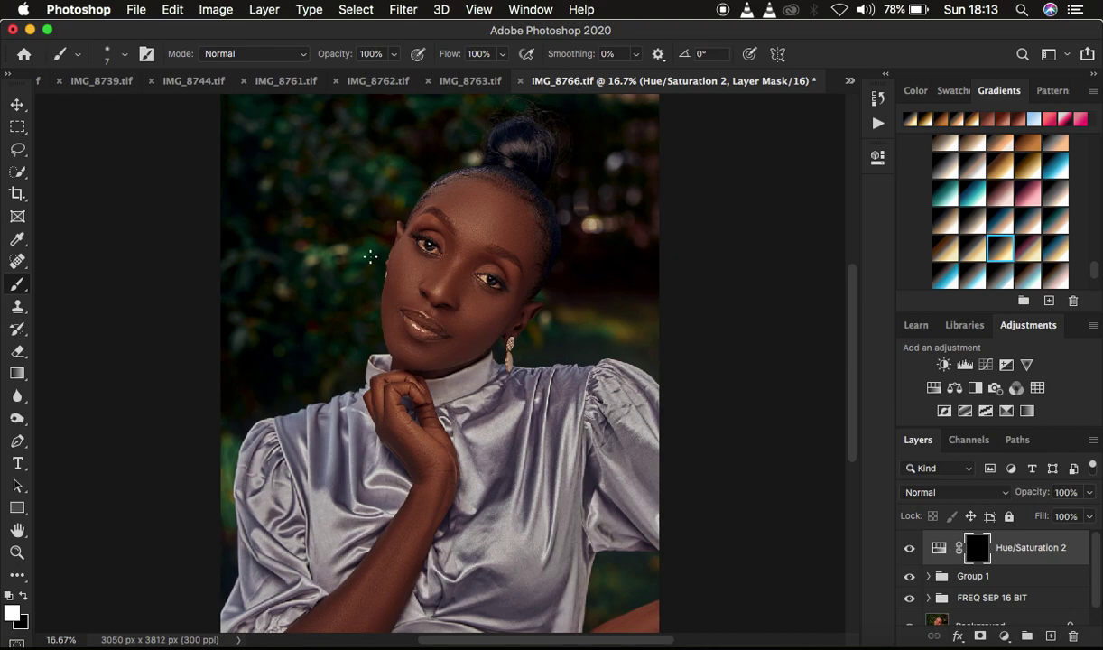
click(10, 597)
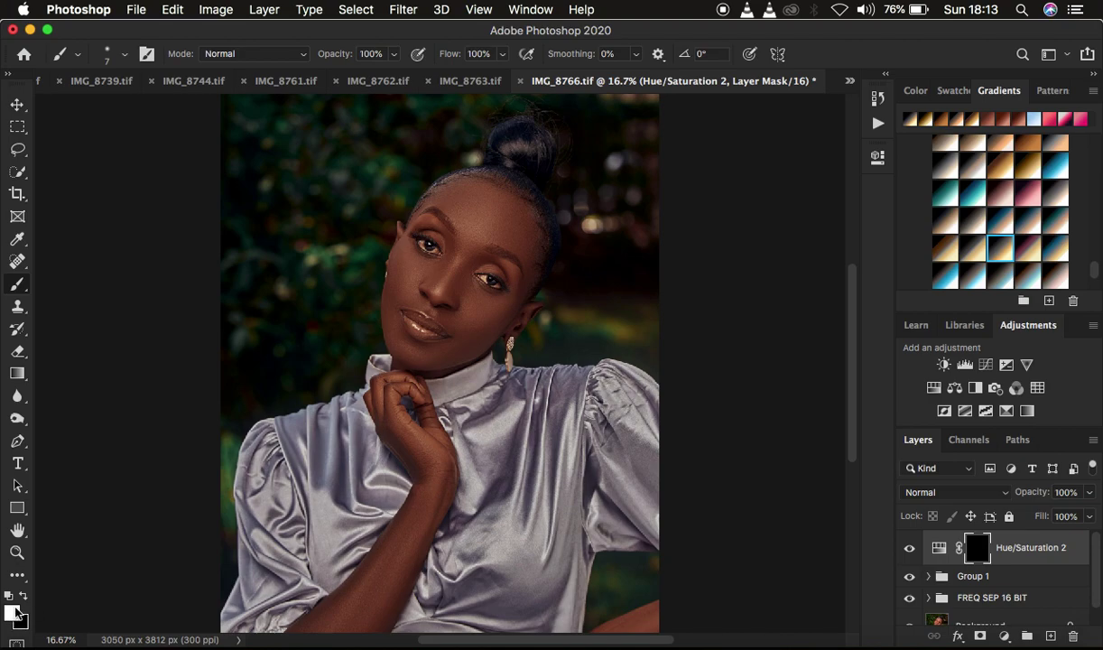
Paint white on the mask with a size 30 brush over both eye whites.
key(super+equal)
key(super+equal)
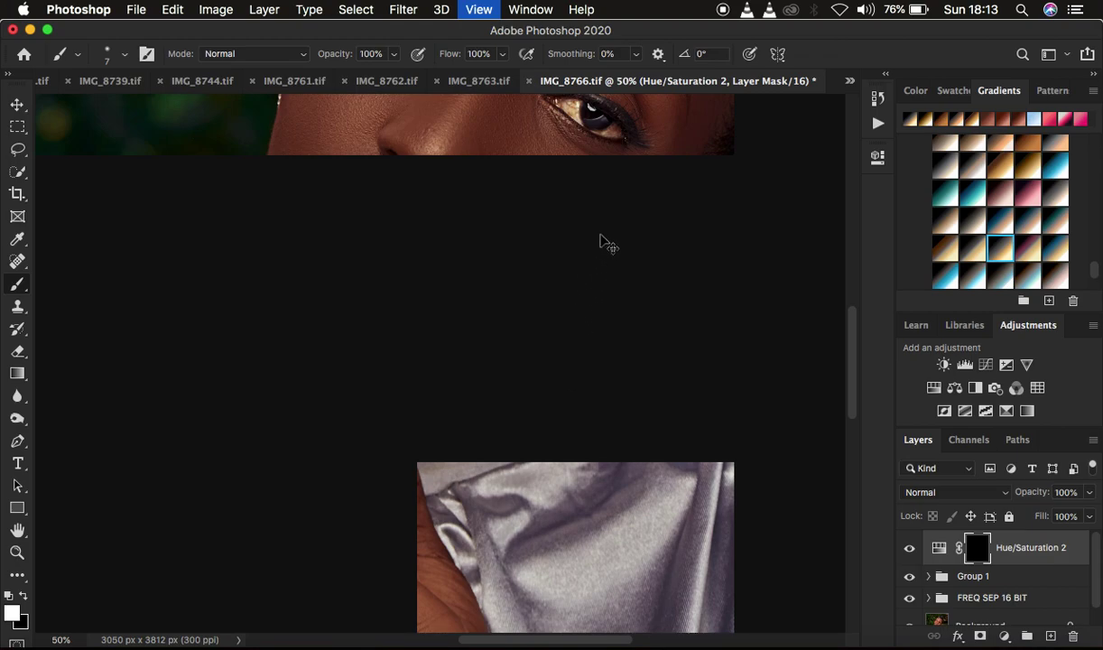
key(super+equal)
scroll(440, 361, up, 10)
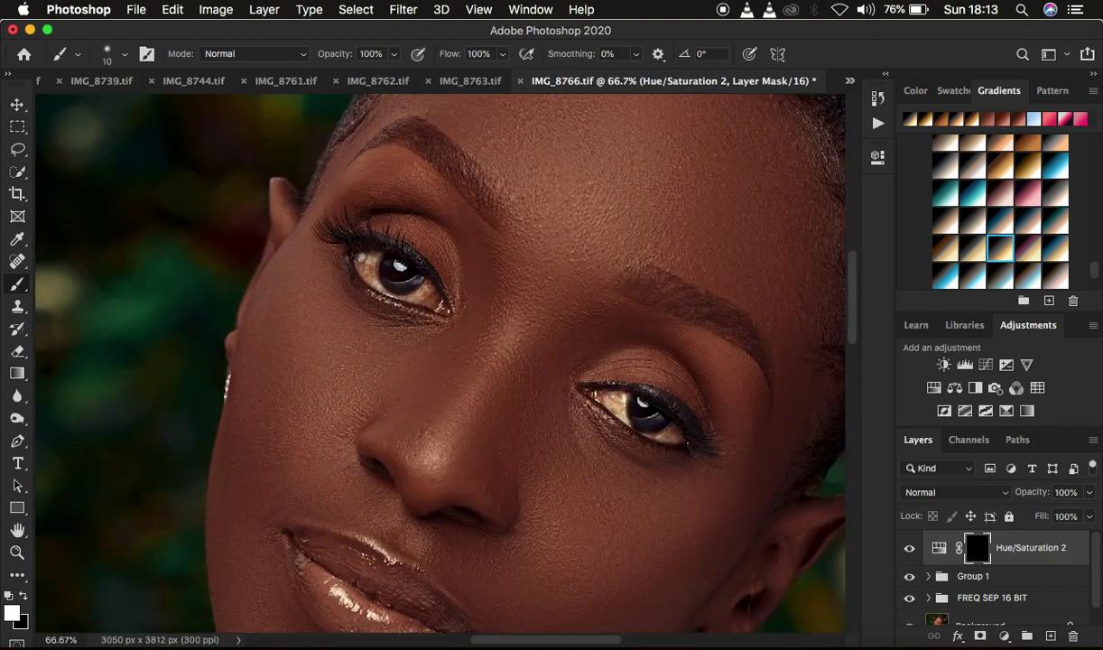
key(bracketright)
key(bracketright)
mouse_move(372, 239)
mouse_down()
mouse_move(387, 284)
mouse_move(417, 287)
mouse_move(381, 283)
mouse_move(429, 291)
mouse_move(412, 295)
mouse_move(426, 293)
mouse_move(361, 259)
mouse_move(384, 280)
mouse_move(402, 286)
mouse_move(397, 267)
mouse_move(395, 278)
mouse_move(375, 254)
mouse_up()
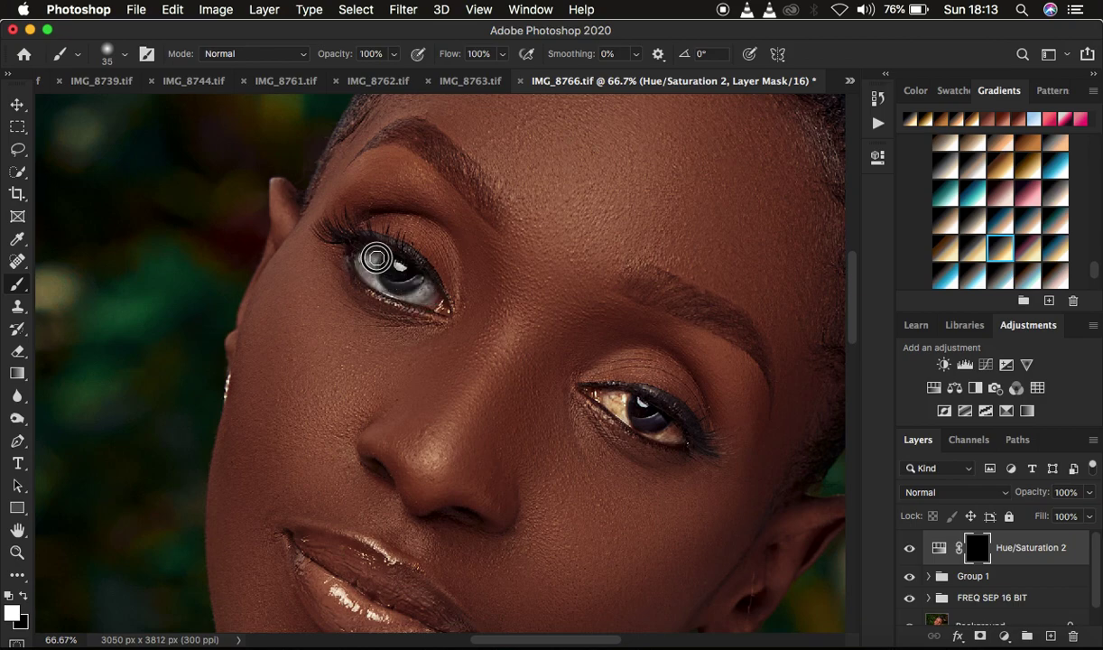
mouse_move(627, 397)
mouse_down()
mouse_move(636, 412)
mouse_move(616, 394)
mouse_move(663, 429)
mouse_move(624, 397)
mouse_up()
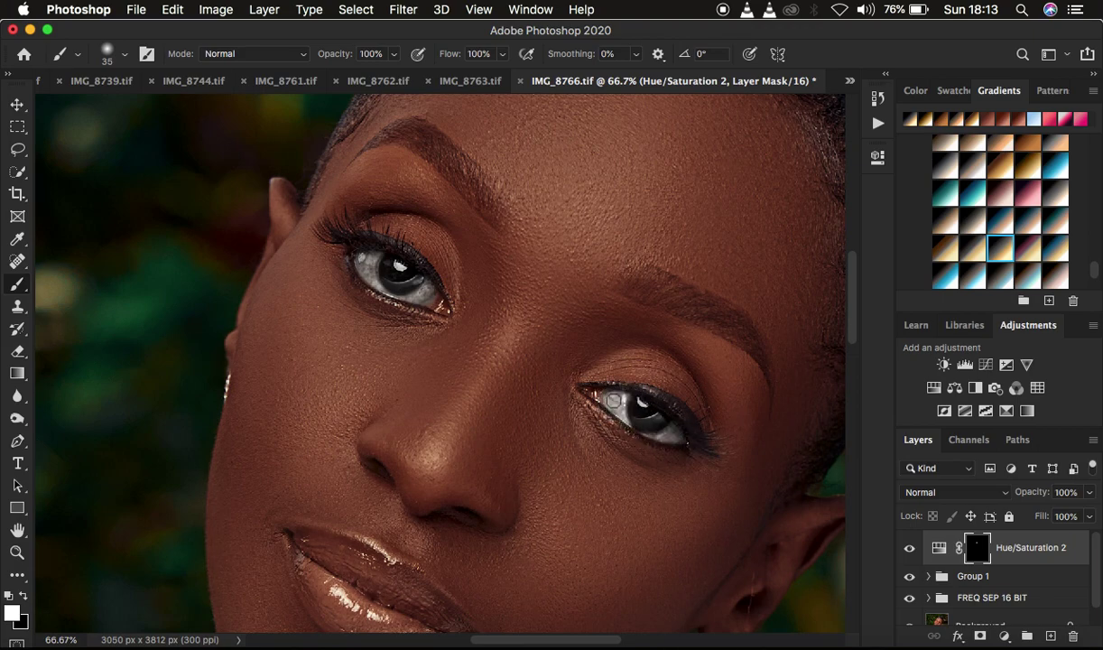
drag(524, 300, 492, 382)
Paint black to remove the stray stroke between the eyes, then refit the portrait.
key(x)
mouse_move(510, 323)
mouse_down()
mouse_move(485, 381)
mouse_move(501, 372)
mouse_move(500, 330)
mouse_move(543, 288)
mouse_up()
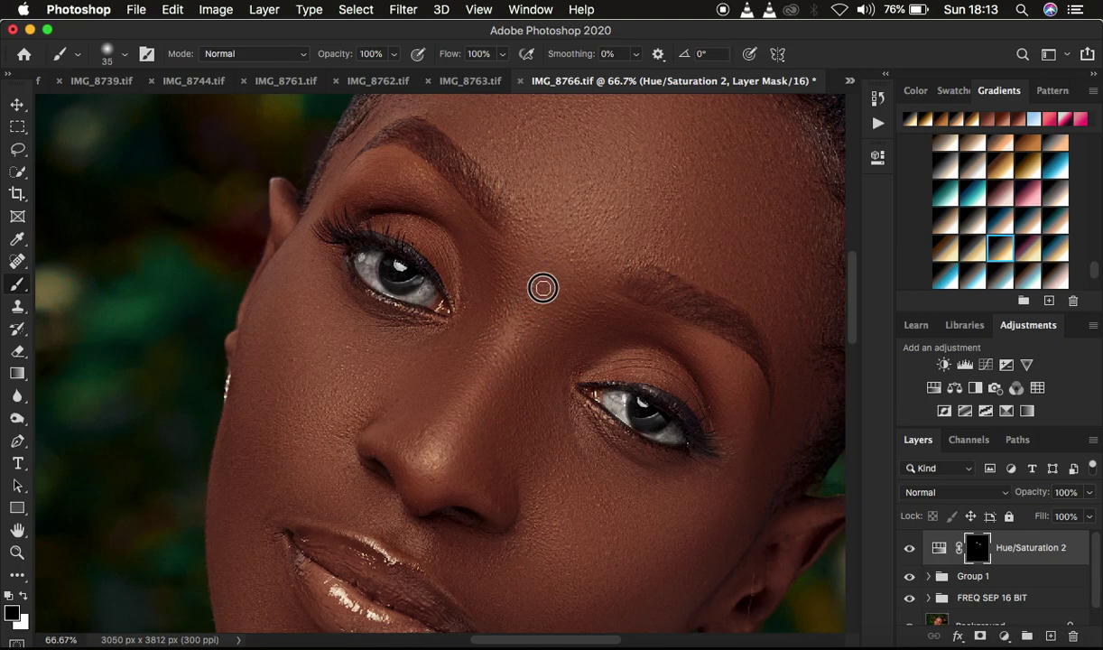
key(super+minus)
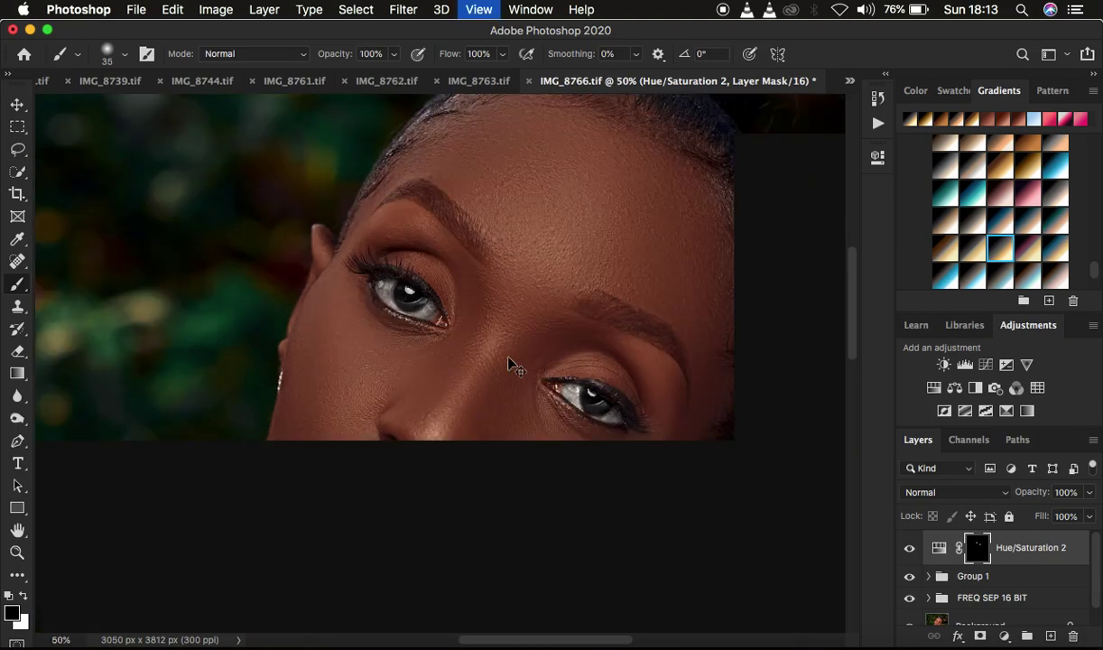
key(super+minus)
key(super+minus)
key(super+minus)
key(super+minus)
key(super+minus)
key(super+plus)
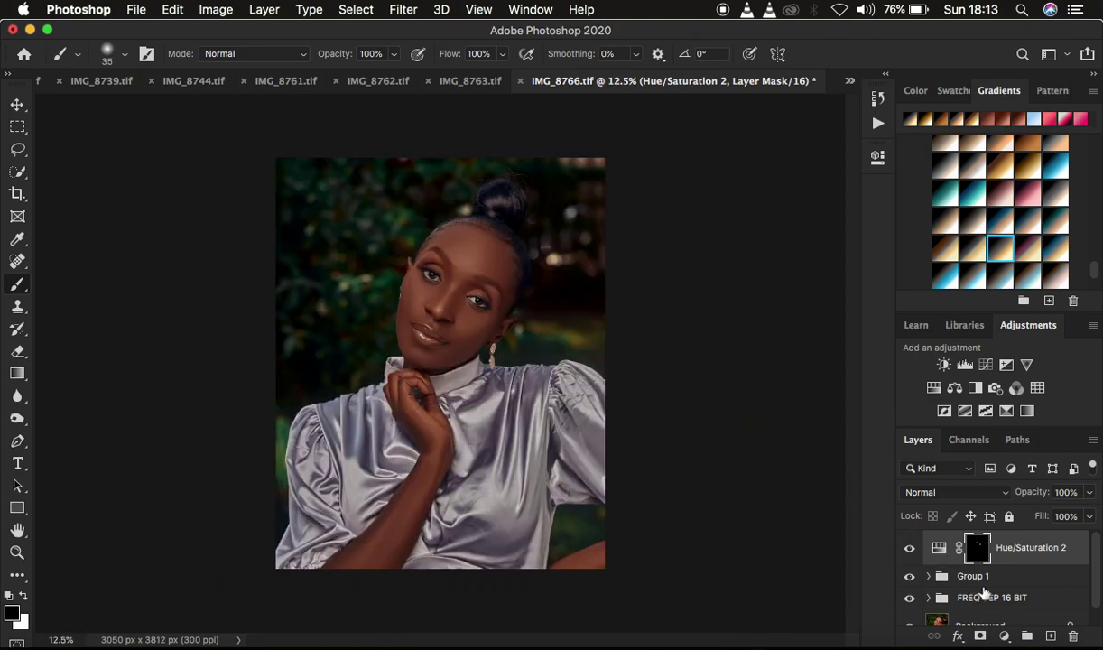
scroll(1001, 593, down, 1)
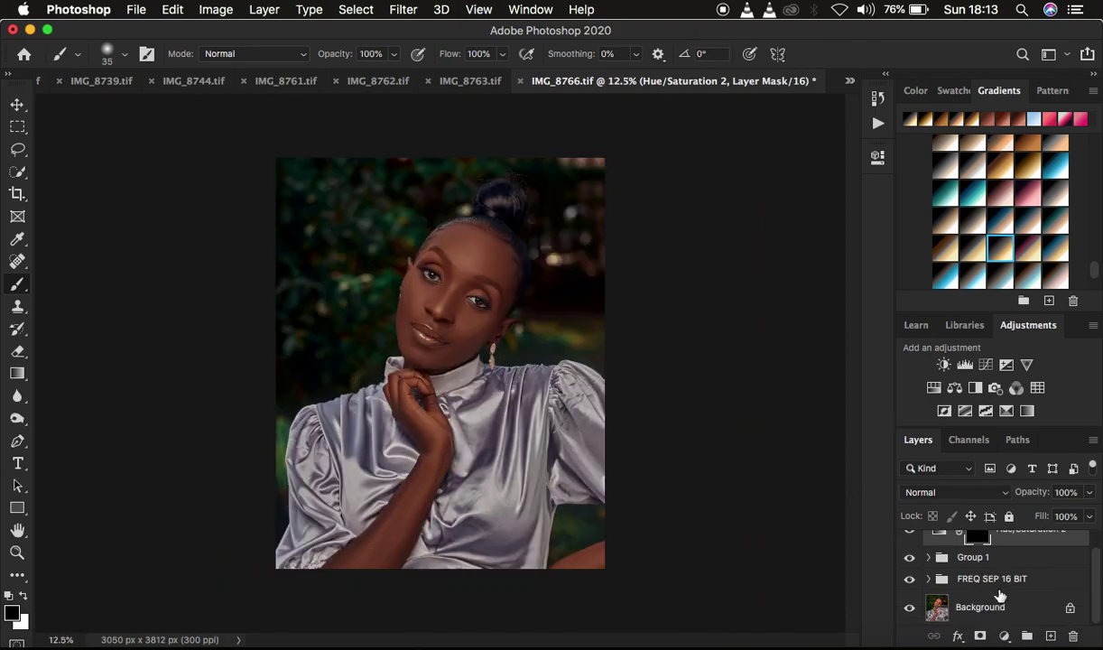
alt+click(909, 608)
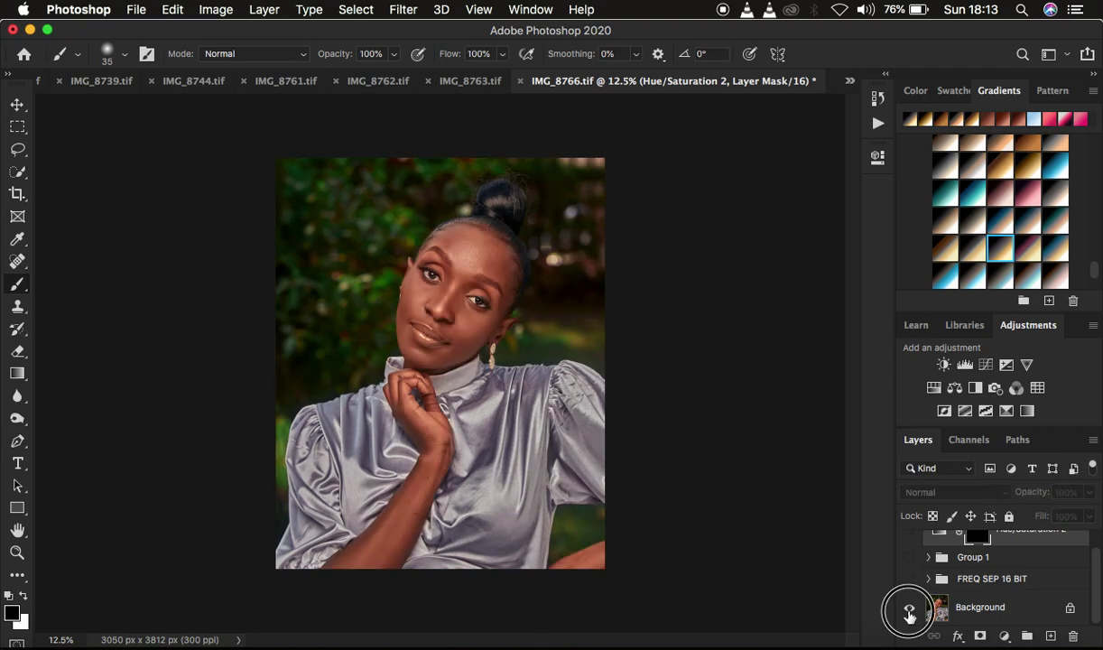
alt+click(909, 610)
alt+click(909, 610)
alt+click(909, 610)
alt+click(909, 610)
alt+click(909, 611)
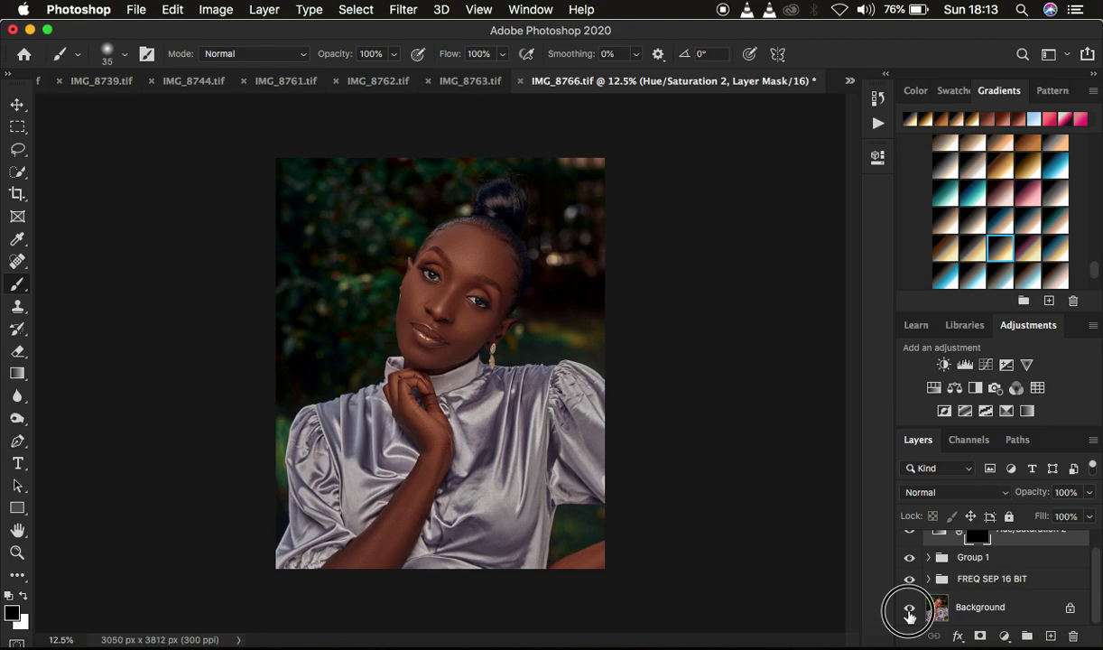
alt+click(909, 611)
alt+click(909, 610)
alt+click(909, 611)
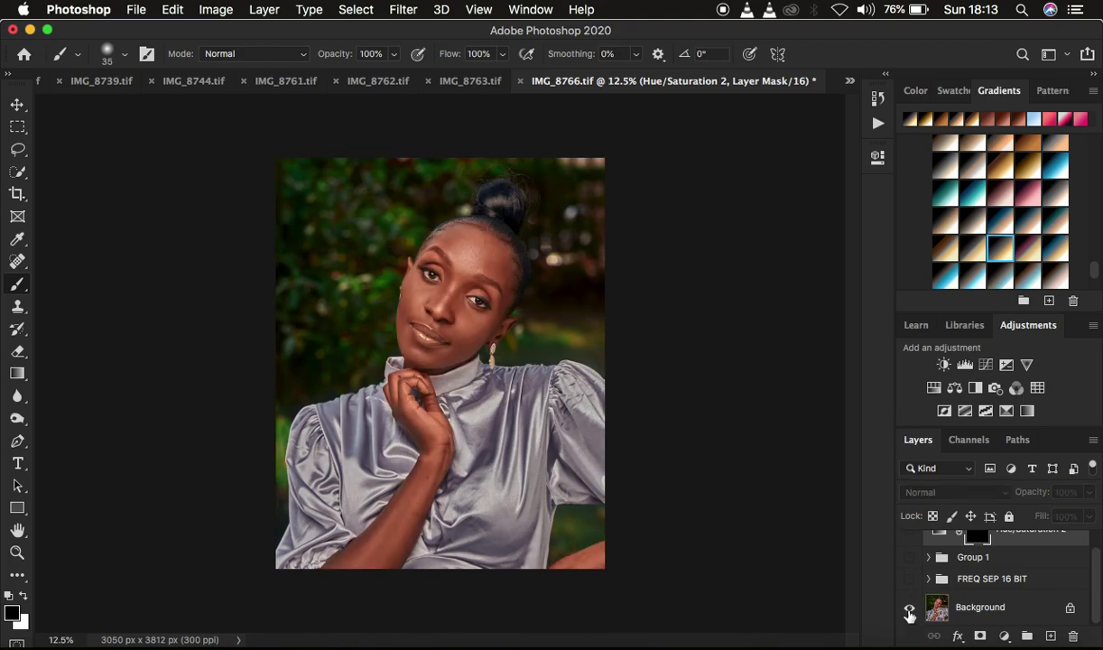
alt+click(909, 610)
click(909, 561)
click(909, 561)
click(909, 561)
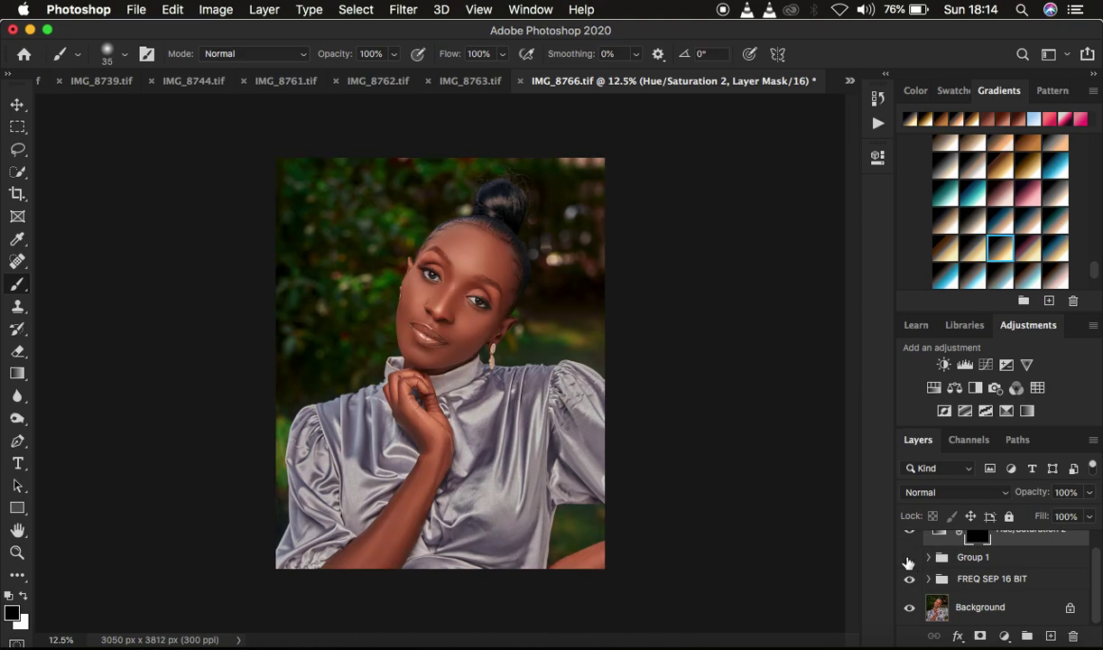
click(909, 561)
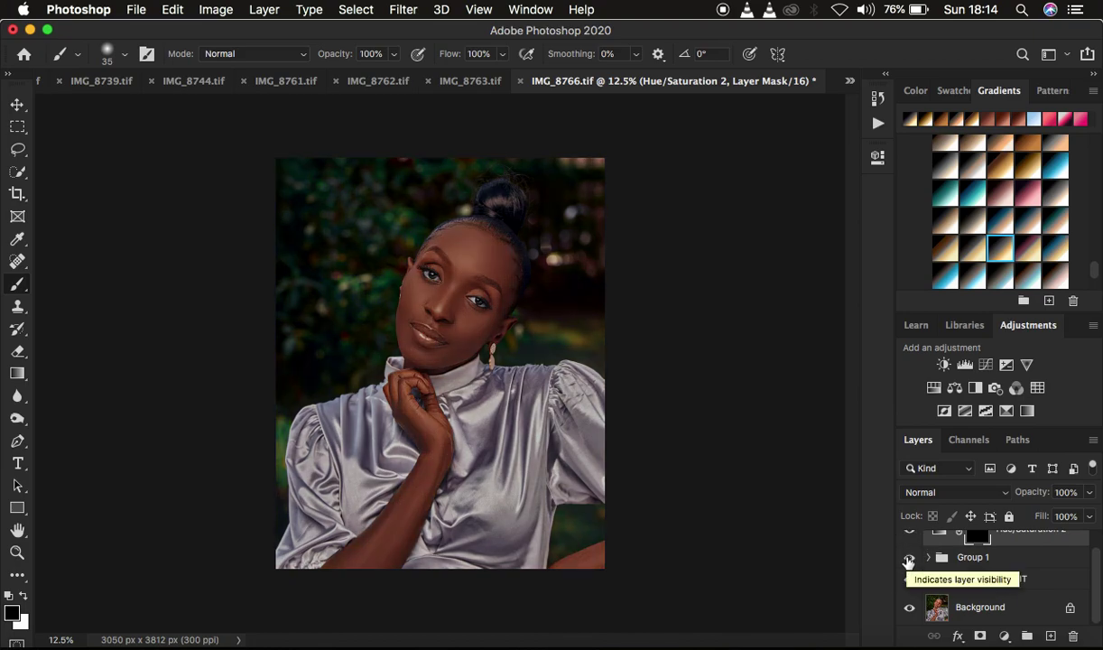